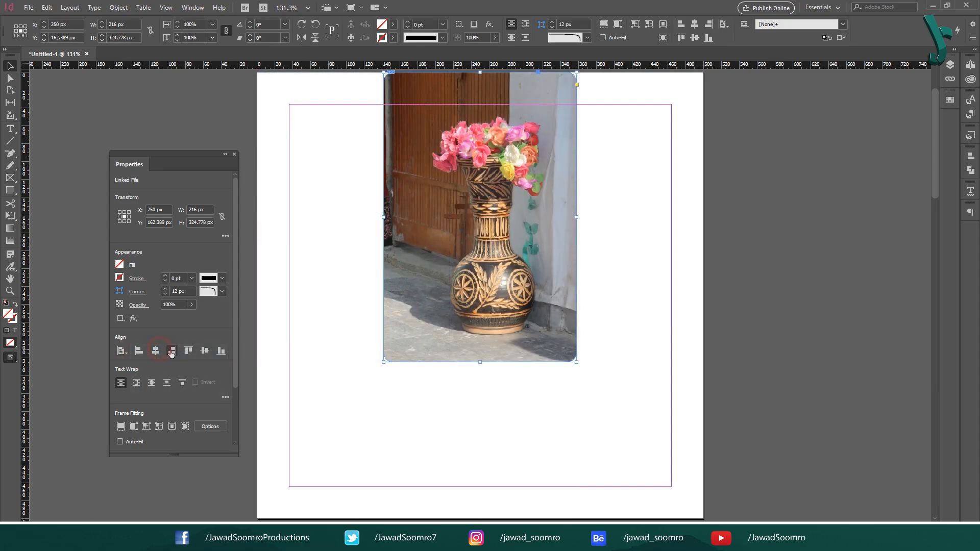
Align the vase photo to the page's right edge, centre it vertically and horizontally on the page, and deselect it
left_click(172, 350)
left_click(204, 351)
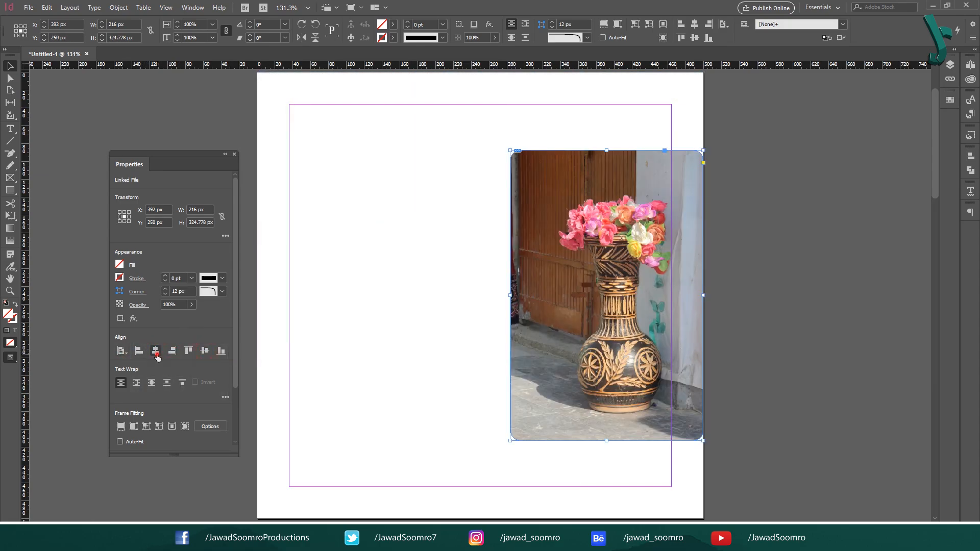
left_click(156, 351)
left_click(284, 226)
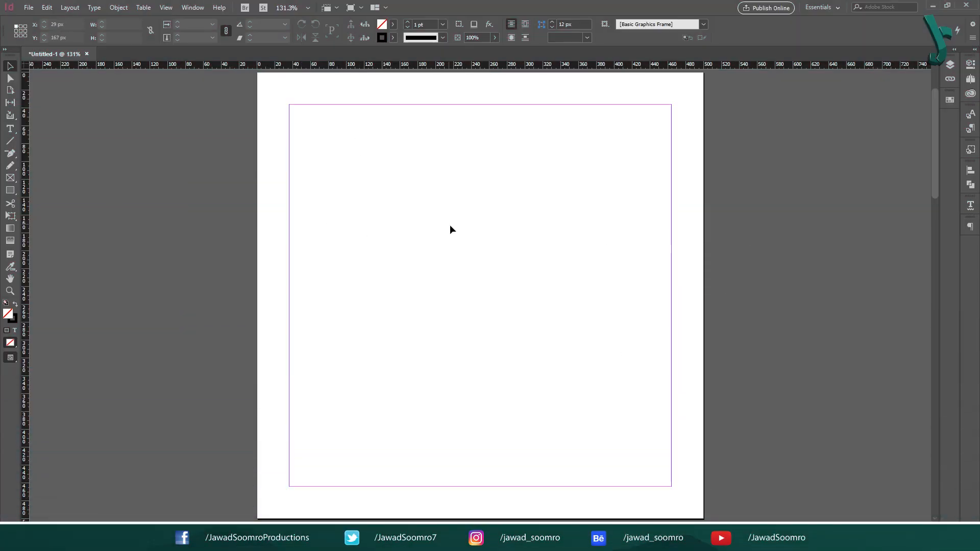
Show the Properties panel
left_click(194, 10)
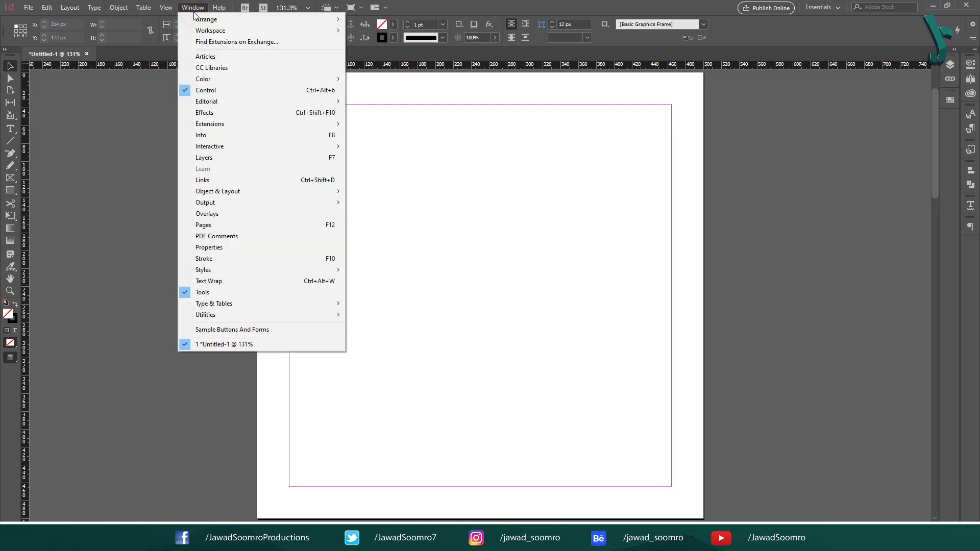
left_click(208, 248)
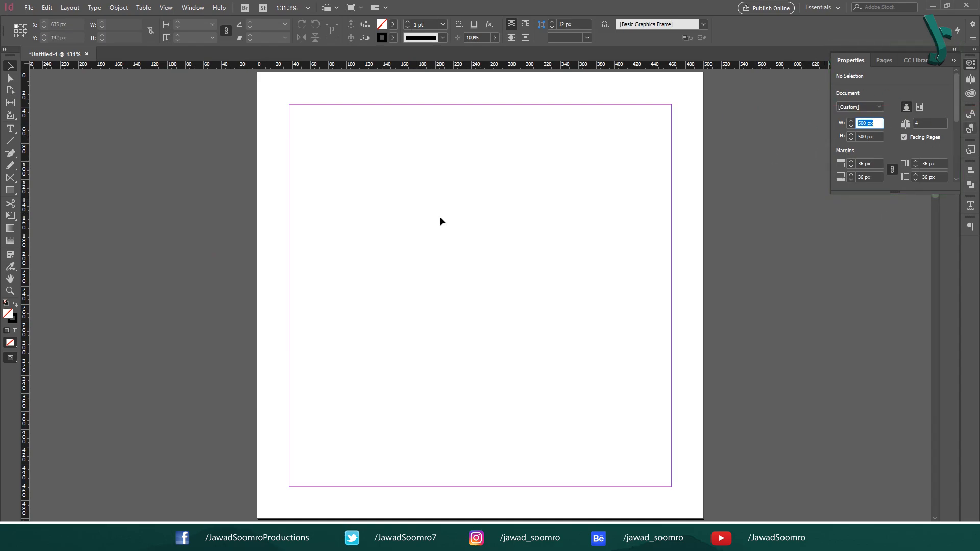
Look through other docked panels such as Object Styles and Paragraph
left_click(971, 129)
left_click(971, 130)
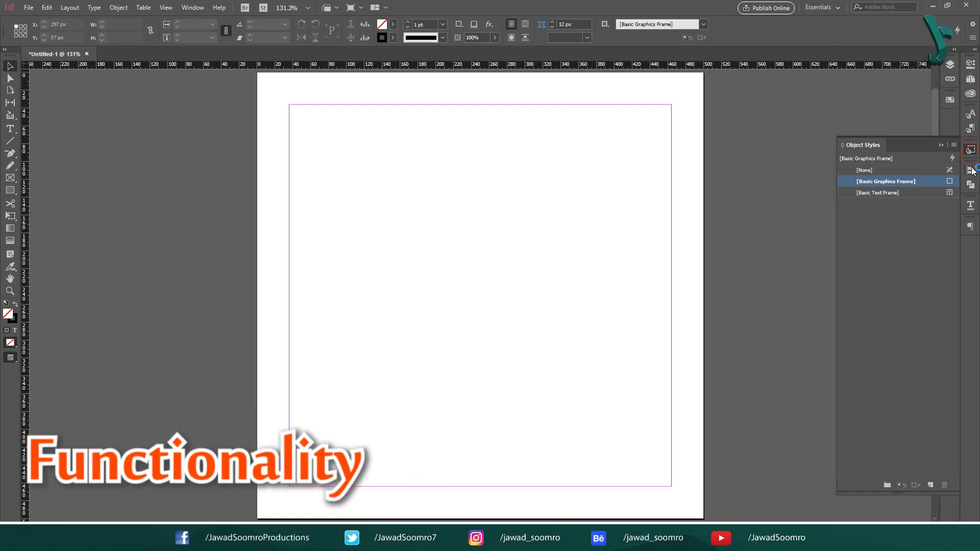
left_click(972, 170)
left_click(971, 226)
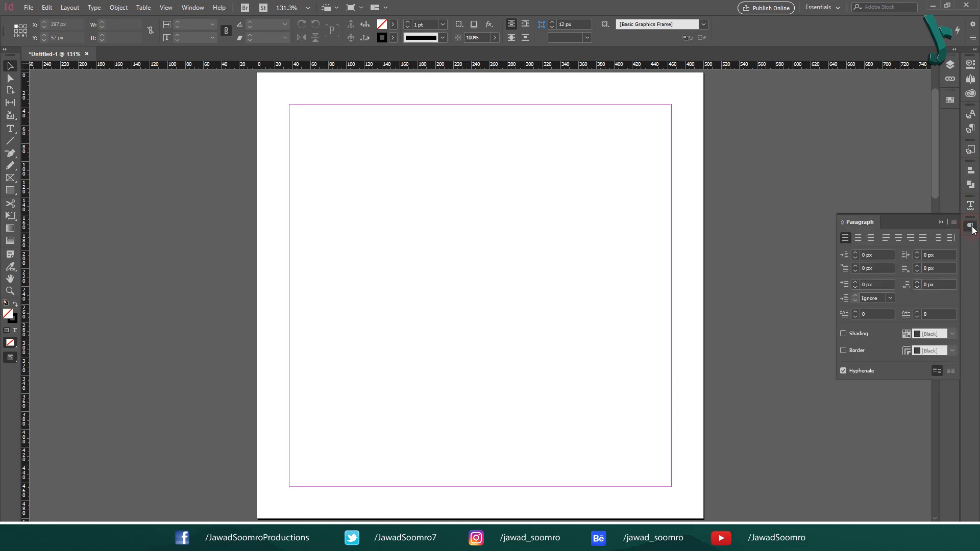
Return to the Properties panel and make it slightly taller so the Adjust Layout option fits
left_click(971, 78)
left_click_drag(880, 193, 923, 217)
left_click(862, 60)
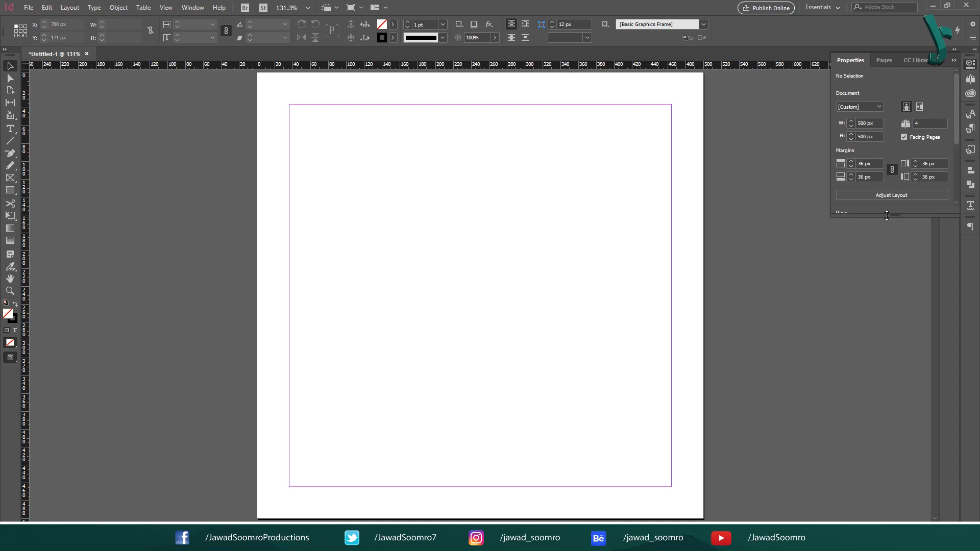
mouse_move(887, 215)
left_mouse_down()
mouse_move(869, 344)
mouse_move(870, 436)
mouse_move(870, 214)
left_mouse_up()
Collapse and expand the docked Properties panel repeatedly
left_click(955, 59)
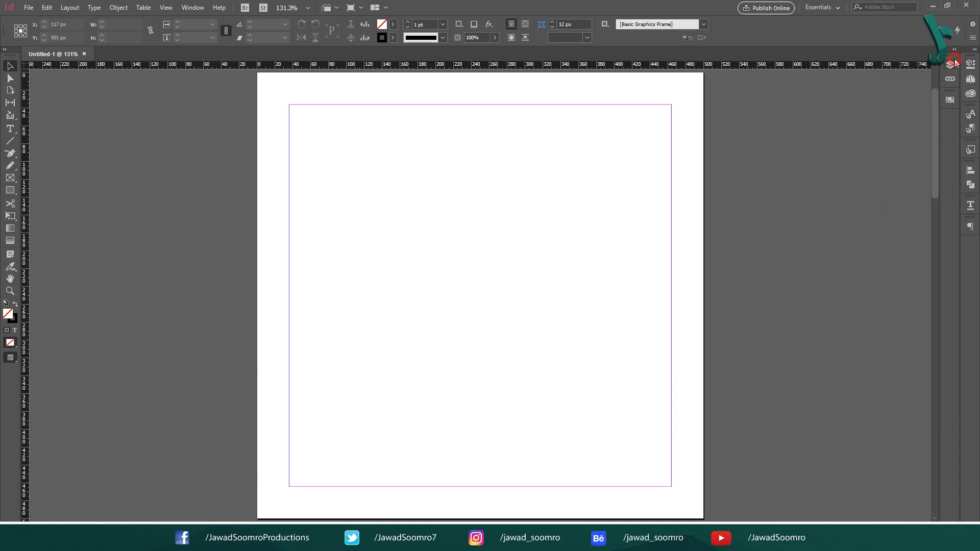
left_click(970, 64)
left_click(954, 60)
left_click(970, 65)
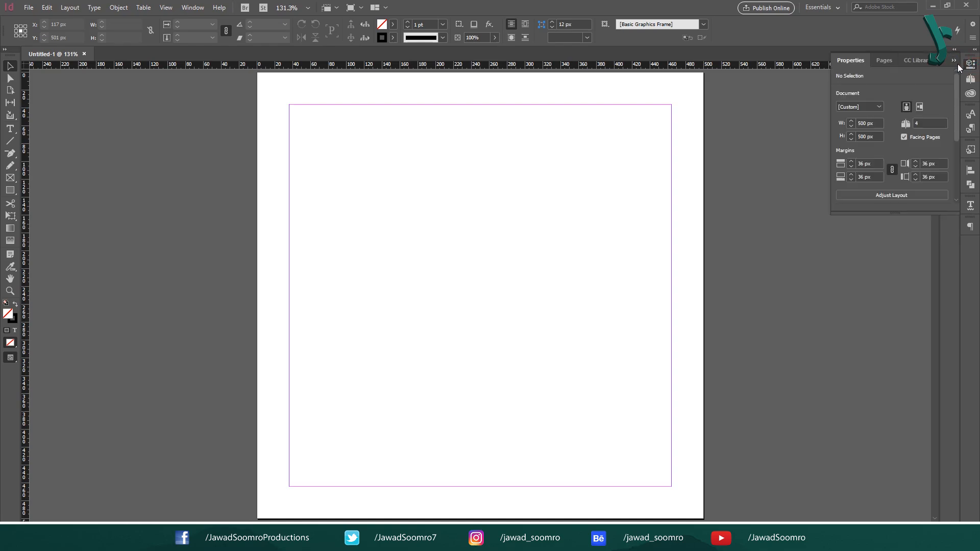
left_click(954, 60)
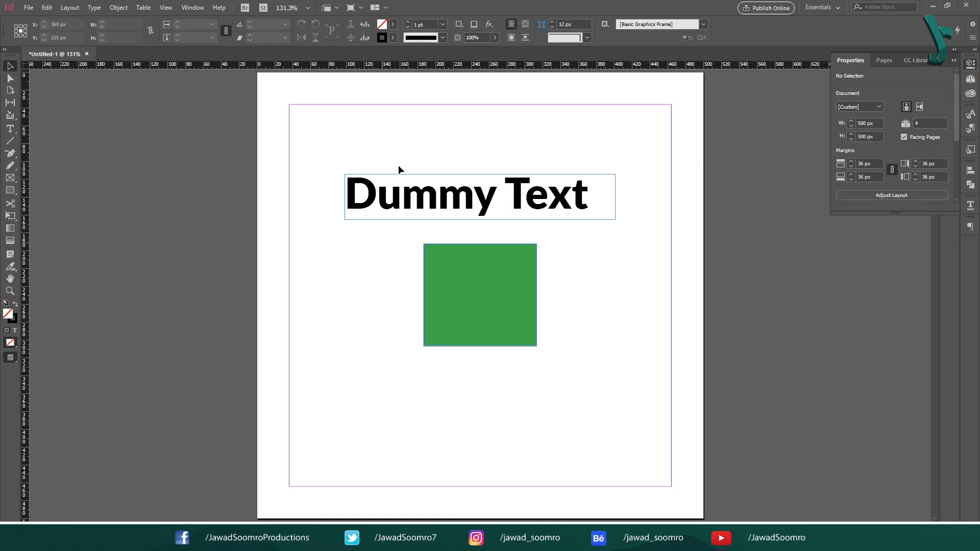
Select the Dummy Text frame, the green rectangle and the empty page in turn to compare their options in the Properties panel
left_click(480, 176)
left_click(436, 304)
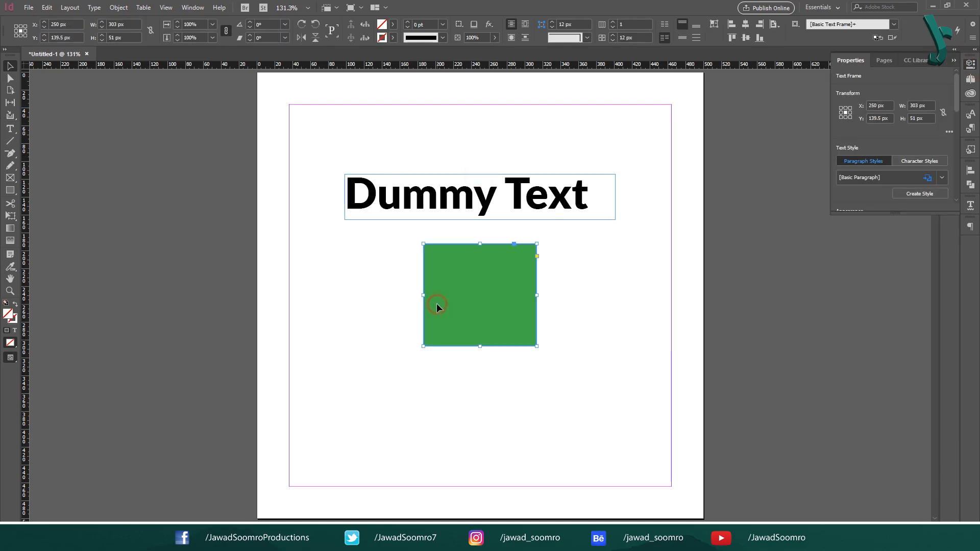
left_click(488, 193)
left_click(492, 284)
left_click(665, 381)
left_click(462, 200)
left_click(467, 260)
left_click(593, 299)
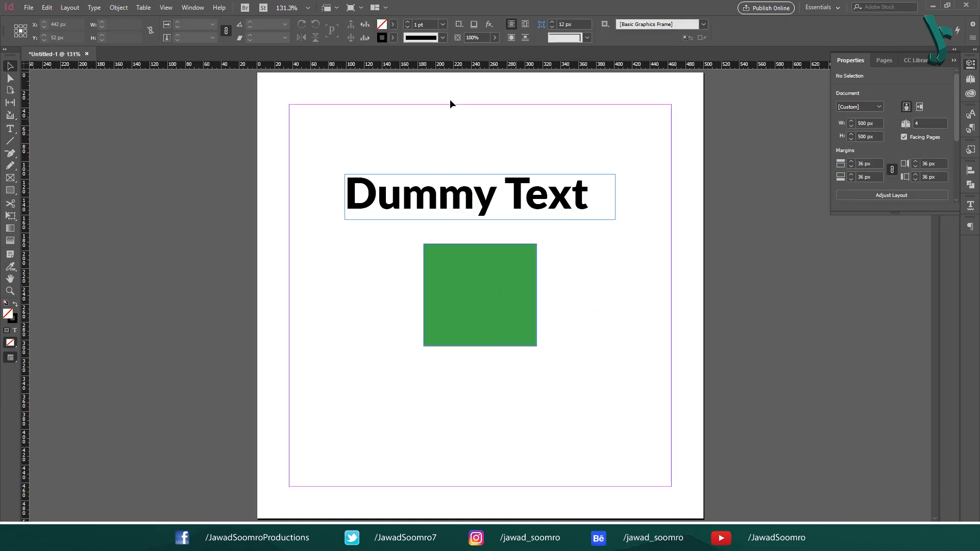
Delete the Dummy Text frame and the green rectangle together
left_click_drag(450, 104, 596, 396)
key("Delete")
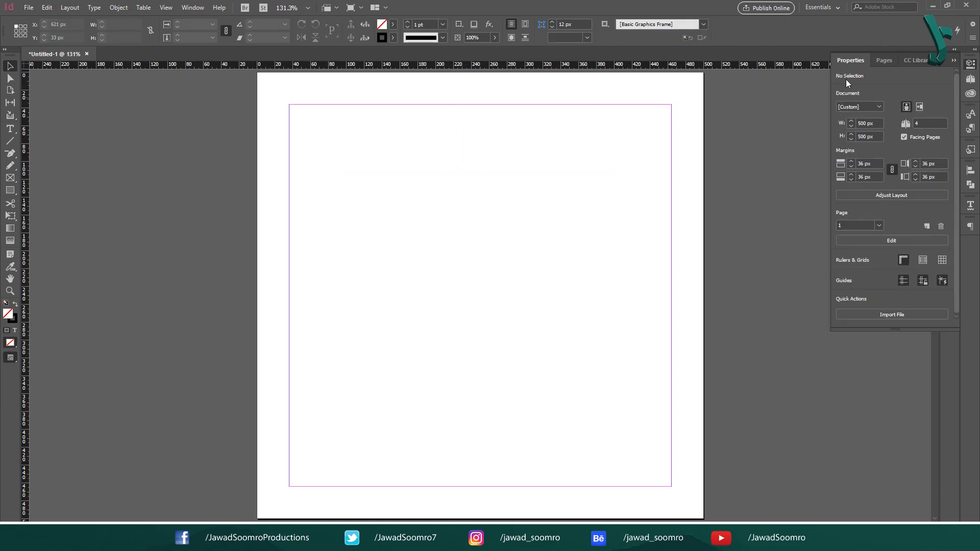
Lengthen the Properties panel and examine its page list and Import File dialog, without placing any image
left_click(879, 225)
left_click_drag(896, 330, 896, 355)
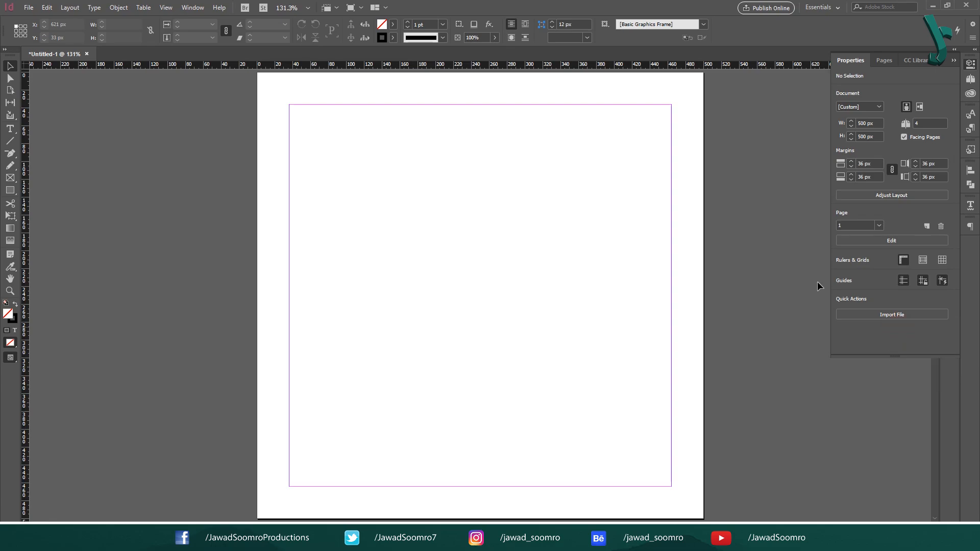
left_click(915, 315)
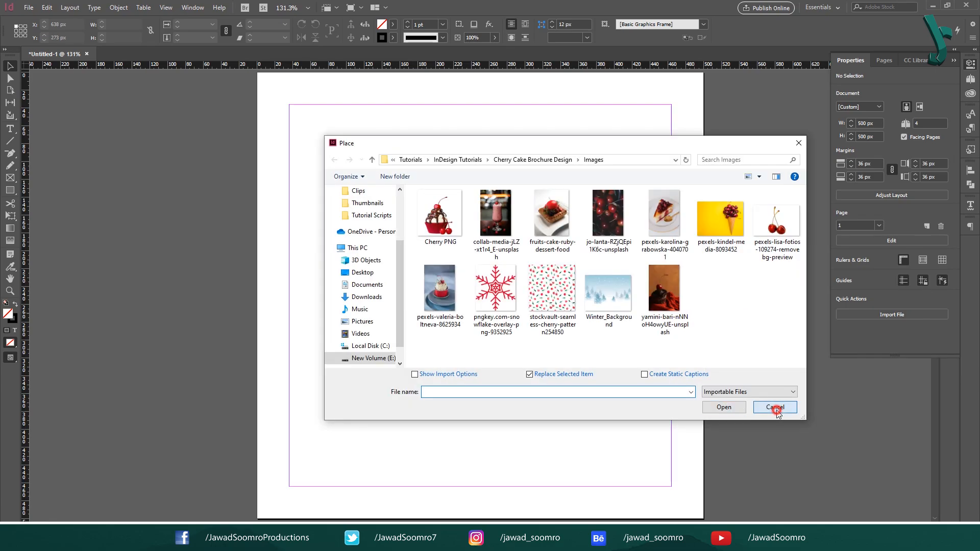
left_click(775, 408)
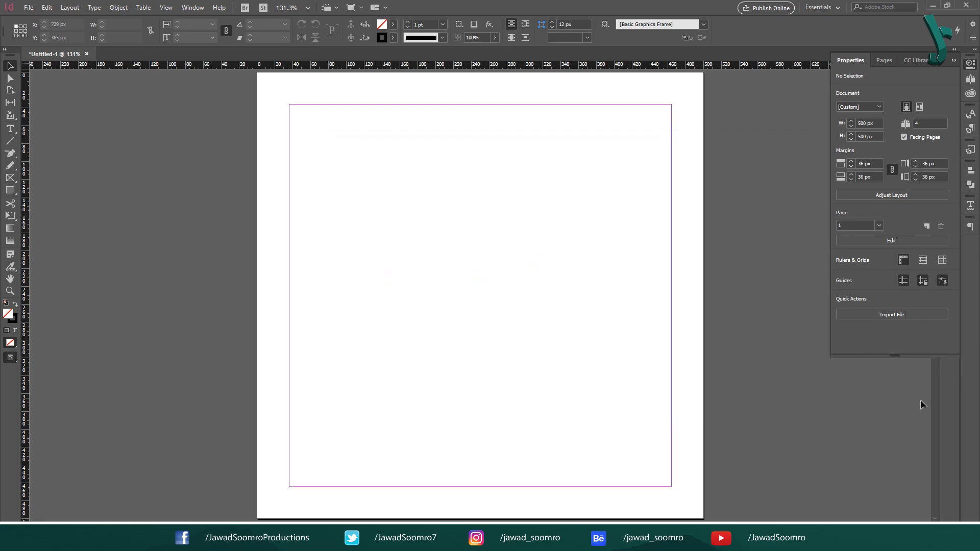
Draw a rectangle about 352 x 160 px across the middle of the page
left_click(10, 190)
key("m")
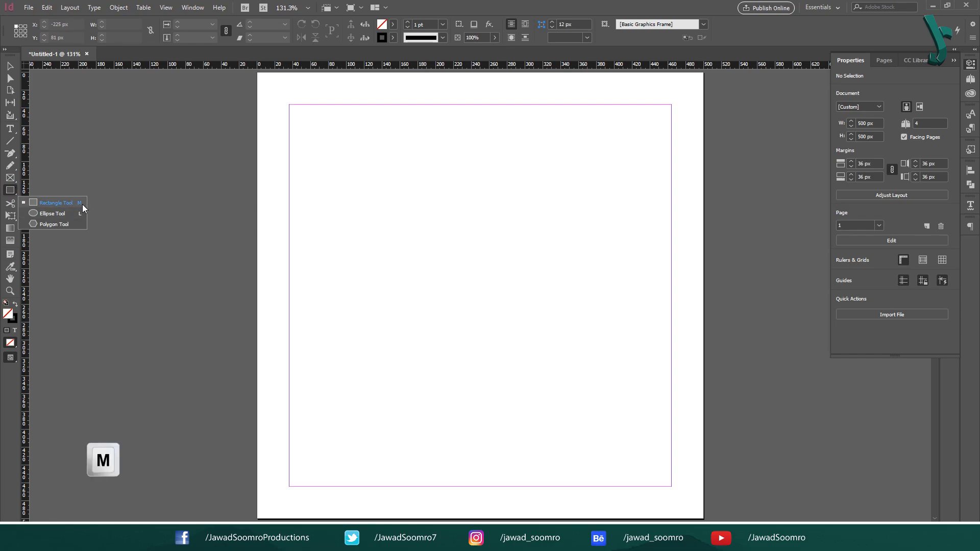
mouse_move(320, 231)
left_mouse_down()
mouse_move(459, 315)
mouse_move(635, 373)
left_mouse_up()
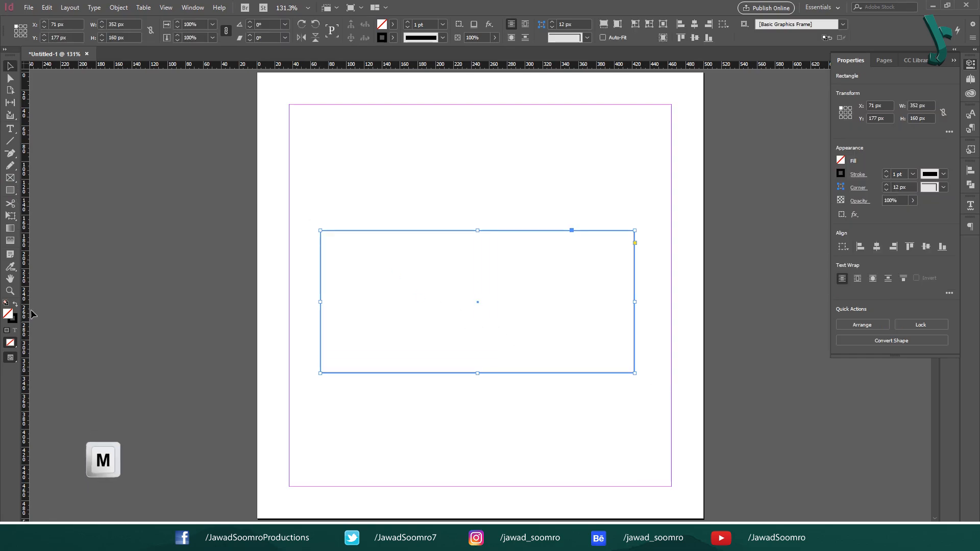
Swap the rectangle's fill and stroke, and set its fill to the magenta swatch C=0 M=100 Y=0 K=0
key("shift+x")
left_click(393, 23)
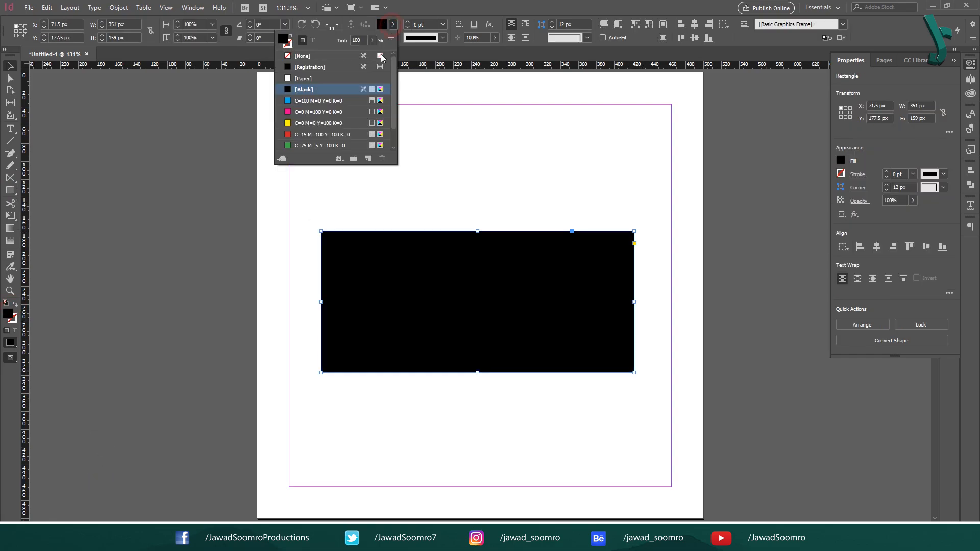
left_click(333, 113)
left_click(520, 172)
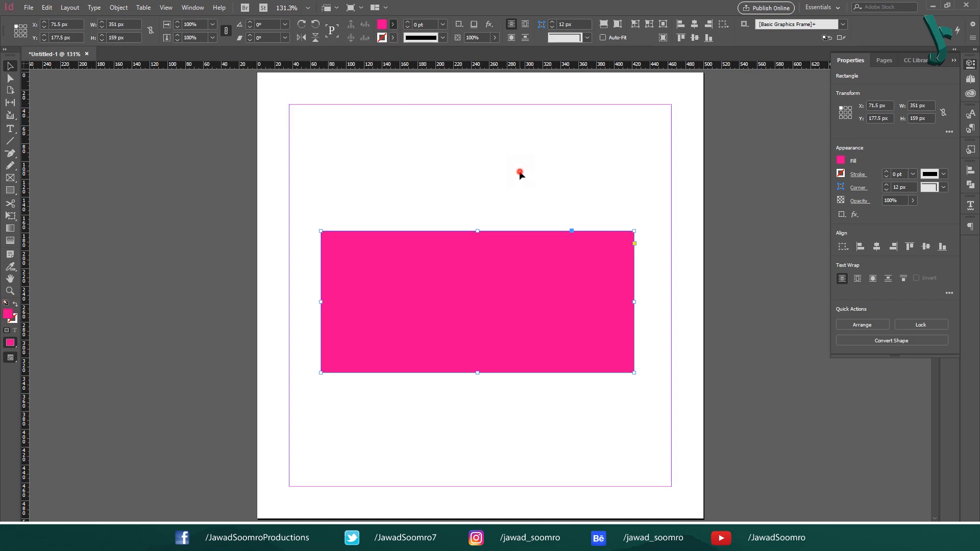
Select the magenta rectangle, switch its reference point to the right-middle and back to the centre, and reveal the additional transform options
left_click_drag(491, 183, 603, 414)
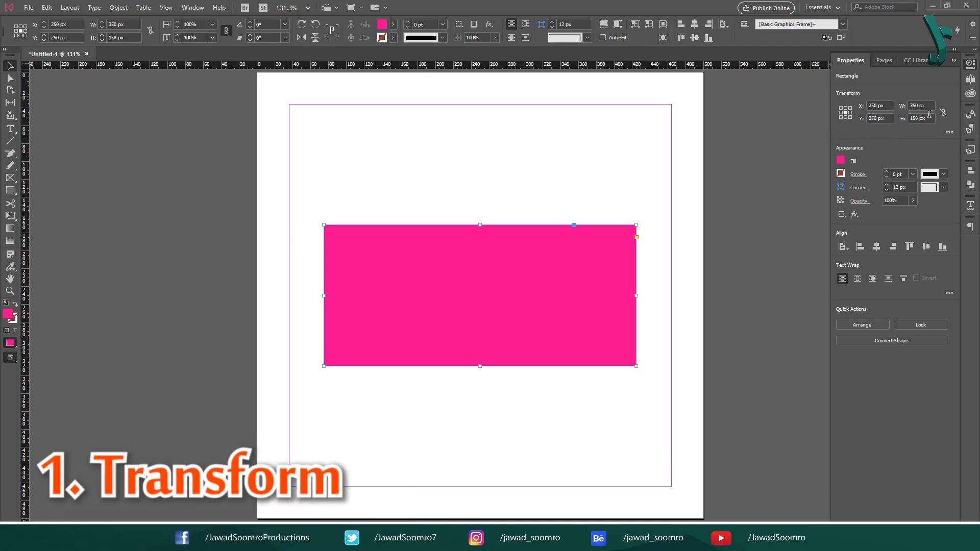
left_click(872, 105)
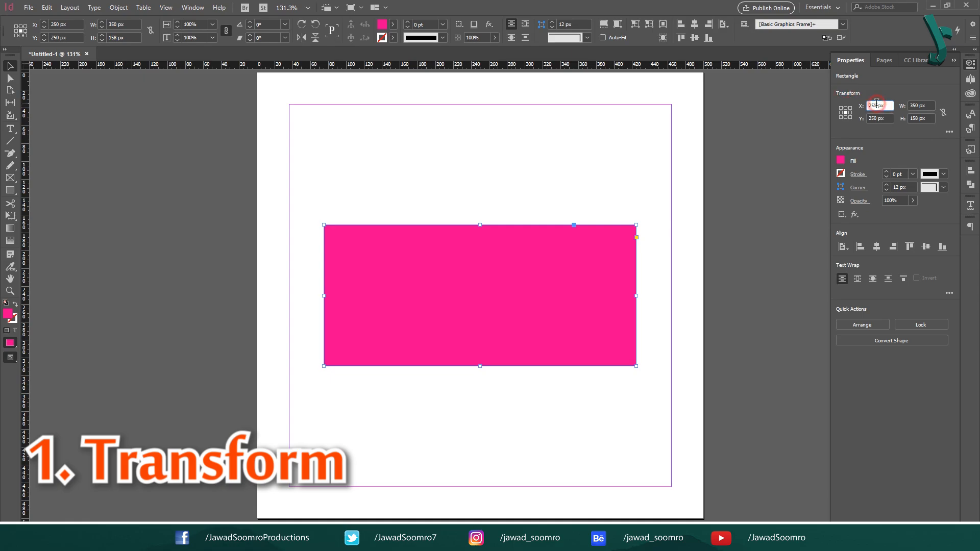
left_click(850, 113)
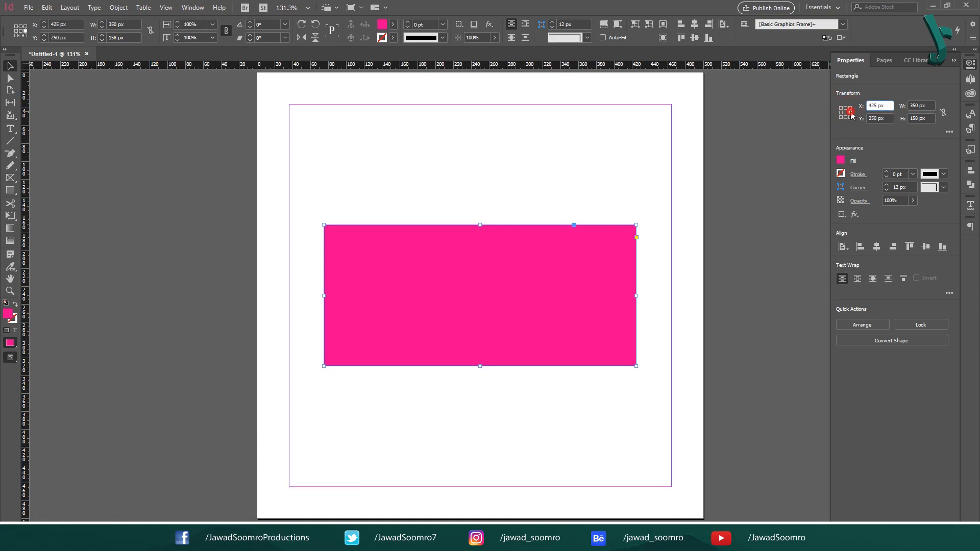
left_click(846, 112)
key("Tab")
key("Tab")
key("Tab")
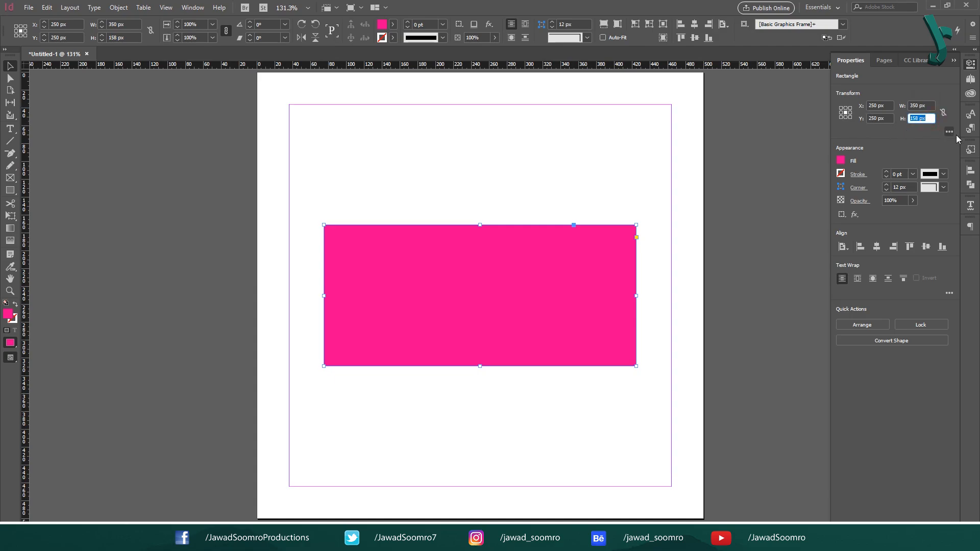
left_click(949, 133)
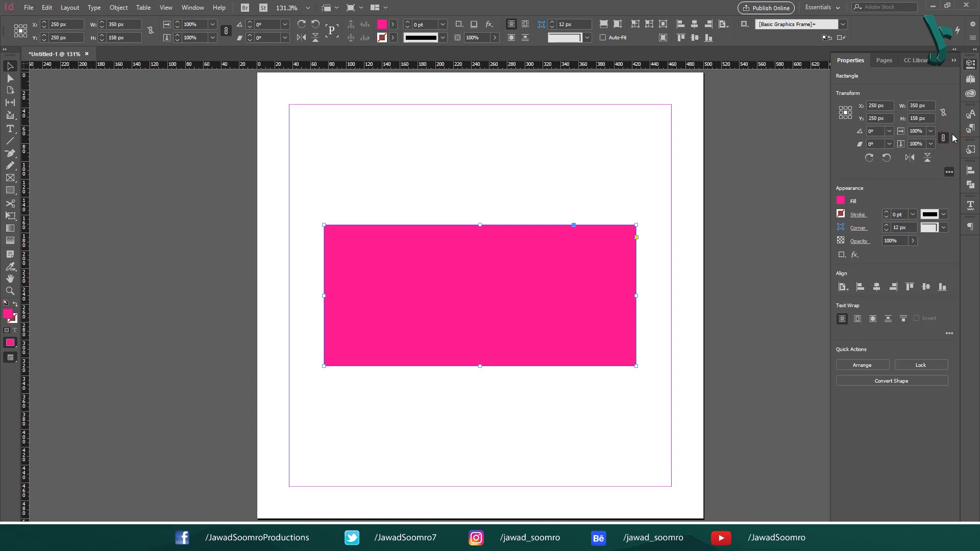
Try rotating the magenta rectangle to 90° and raising the angle to 166°
left_click(876, 132)
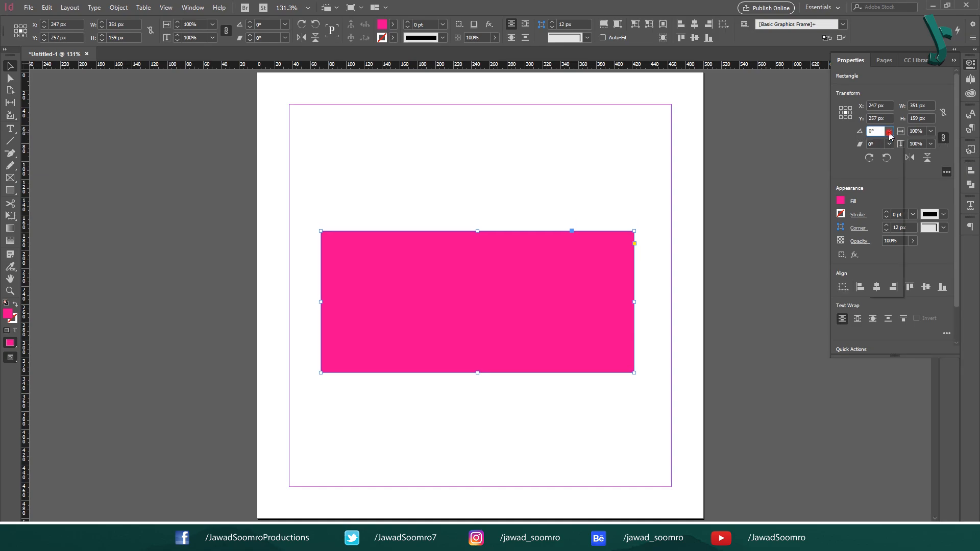
left_click(889, 131)
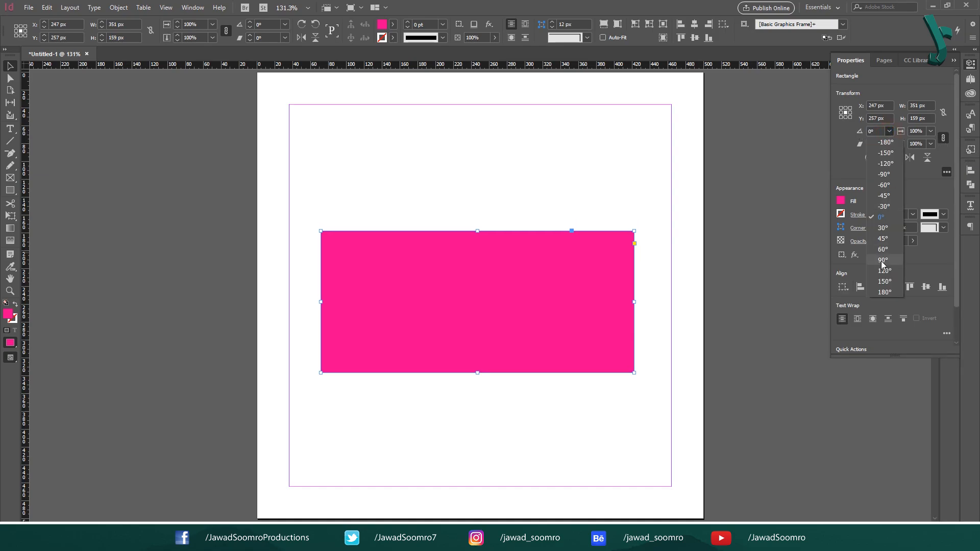
left_click(888, 259)
left_click(878, 131)
scroll(877, 130, "up", 20)
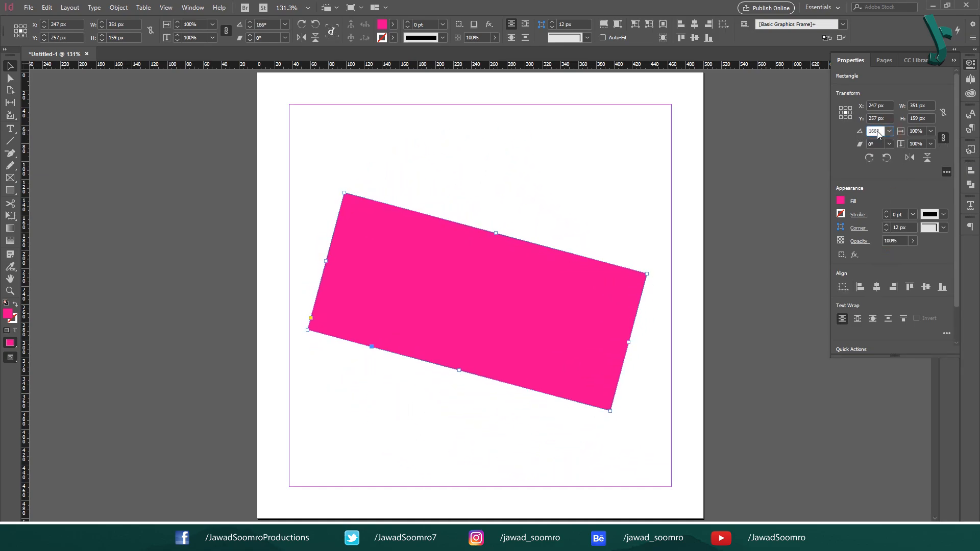
Try scaling the magenta rectangle to 50% and undo the scaling
left_click(931, 131)
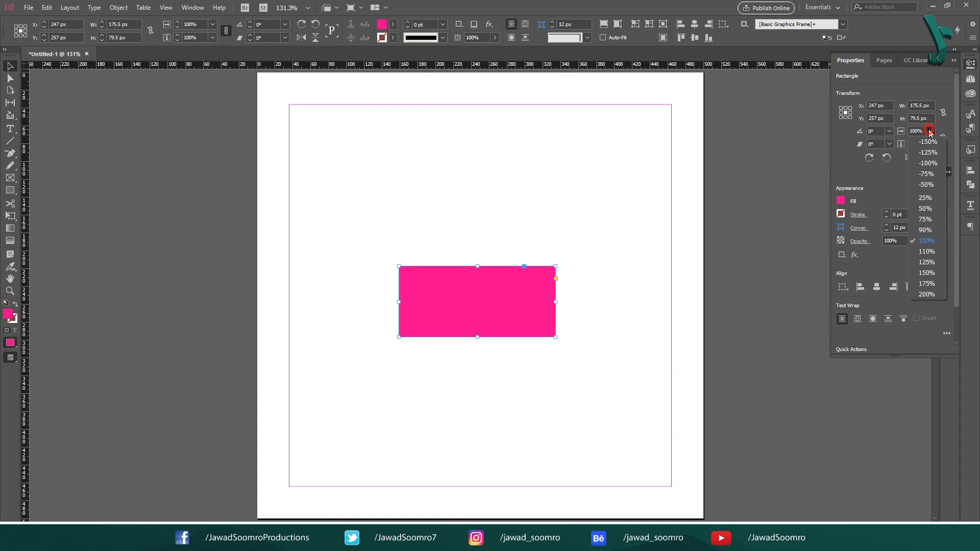
left_click(933, 188)
left_click(931, 131)
left_click(937, 225)
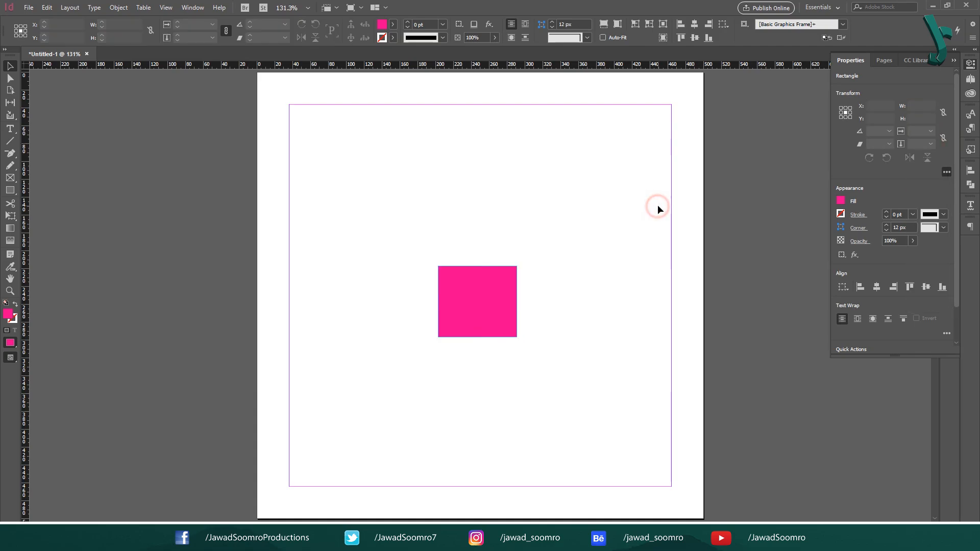
key("ctrl+z")
Scale the magenta rectangle's width to 50%, and raise the horizontal scale gradually until the width is about 236.3 px
left_click(931, 131)
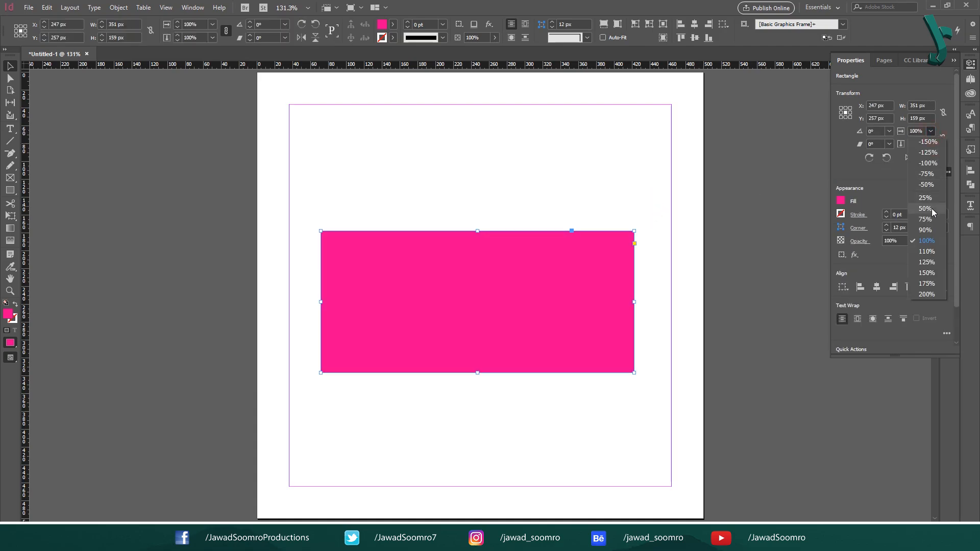
left_click(932, 209)
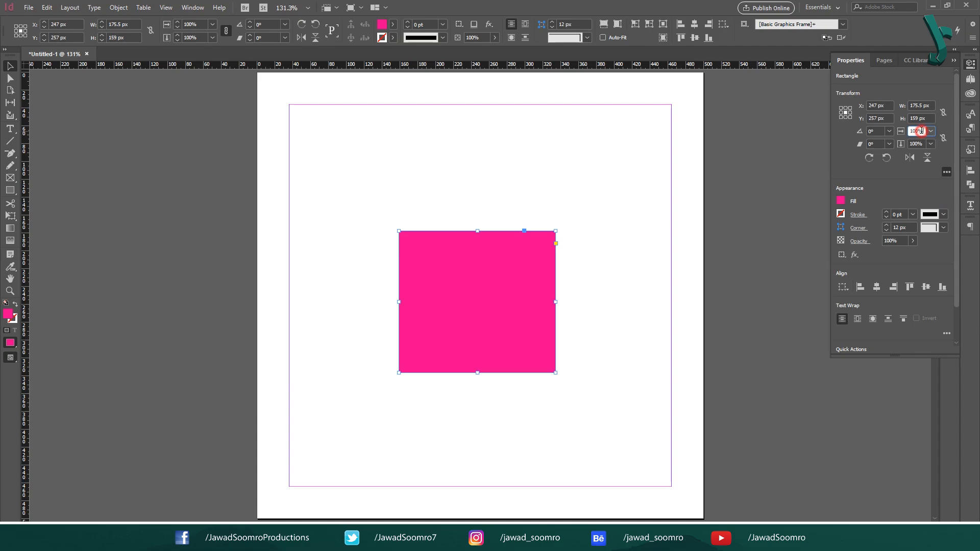
key("Up")
key("Up")
key("Up")
key("Up")
key("Up")
key("Up")
key("Up")
key("Up")
key("Up")
key("Up")
key("Up")
key("Up")
key("Up")
key("Up")
key("Up")
key("Up")
key("Up")
key("Up")
key("Up")
key("Up")
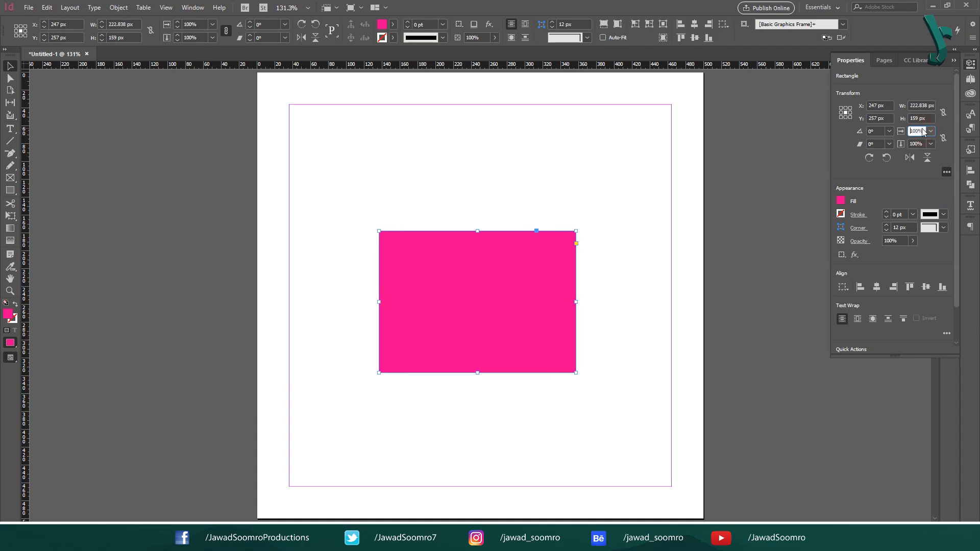
key("Up")
key("Up")
key("Up")
key("Up")
key("Up")
key("Up")
key("Up")
key("Up")
key("Up")
key("Up")
key("Up")
key("Up")
key("Up")
key("Up")
key("Up")
key("Up")
key("Up")
key("Up")
key("Up")
key("Up")
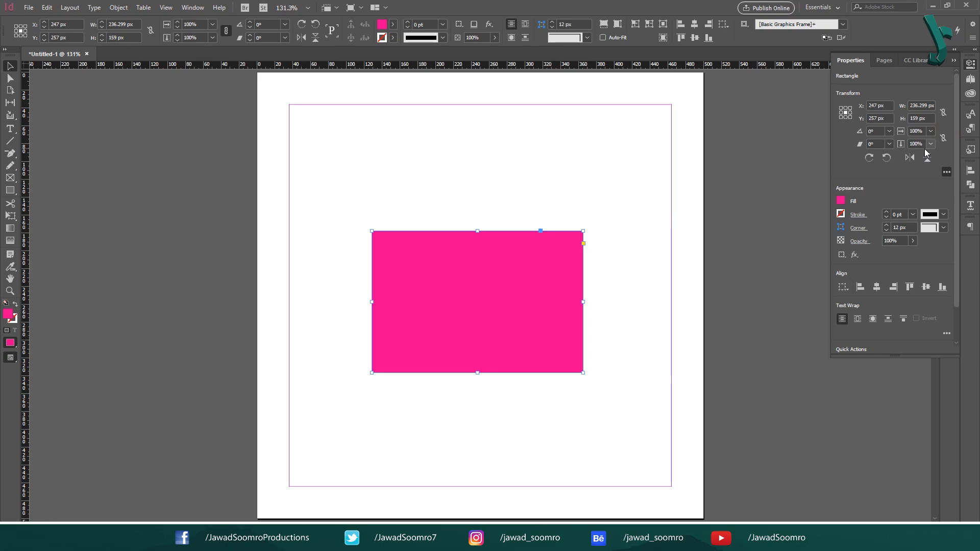
Step the magenta rectangle's vertical scale up and back down to a height of about 135.6 px
left_click(917, 144)
key("Up")
key("Up")
key("Up")
key("Up")
key("Up")
key("Up")
key("Up")
key("Up")
key("Up")
key("Up")
key("Up")
key("Up")
key("Up")
key("Up")
key("Up")
key("Up")
key("Up")
key("Up")
key("Up")
key("Up")
key("Down")
key("Down")
key("Down")
key("Down")
key("Down")
key("Down")
key("Down")
key("Down")
key("Down")
key("Down")
key("Down")
key("Down")
key("Down")
key("Down")
key("Down")
key("Down")
key("Down")
key("Down")
key("Down")
key("Down")
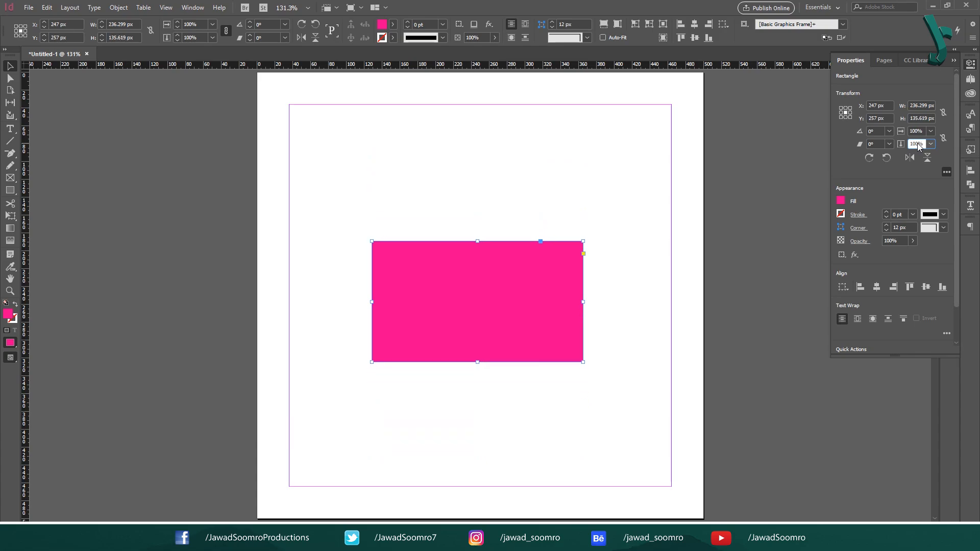
Raise the magenta rectangle's vertical scale gradually until its height is about 261.5 px
key("Up")
key("Up")
key("Up")
key("Up")
key("Up")
key("Up")
key("Up")
key("Up")
key("Up")
key("Up")
key("Up")
key("Up")
key("Up")
key("Up")
key("Up")
key("Up")
key("Up")
key("Up")
key("Up")
key("Up")
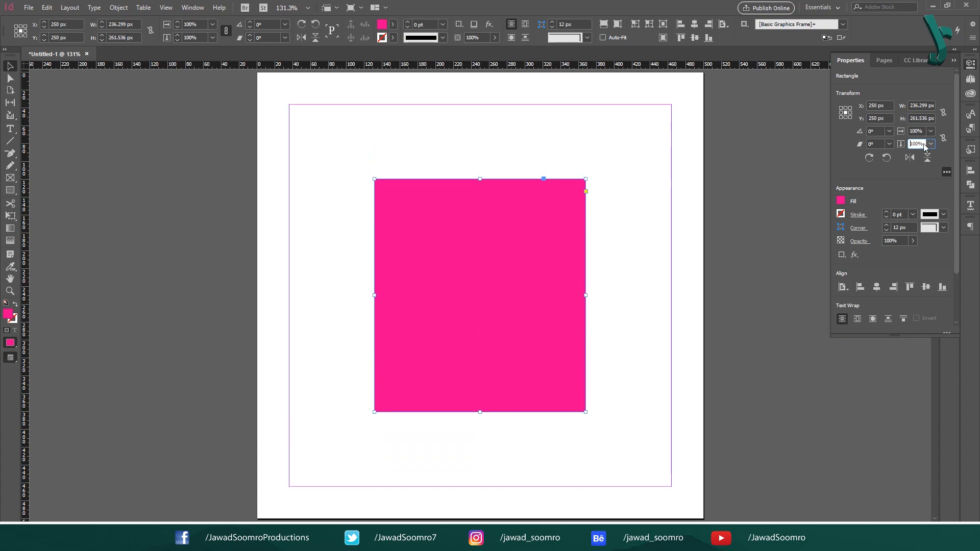
Lower the magenta rectangle's vertical scale gradually until its height is about 135.6 px
key("Down")
key("Down")
key("Down")
key("Down")
key("Down")
key("Down")
key("Down")
key("Down")
key("Down")
key("Down")
key("Down")
key("Down")
key("Down")
key("Down")
key("Down")
key("Down")
key("Down")
key("Down")
key("Down")
key("Down")
key("Down")
key("Down")
key("Down")
key("Down")
key("Down")
key("Down")
key("Down")
key("Down")
key("Down")
key("Down")
key("Down")
key("Down")
key("Down")
key("Down")
key("Down")
key("Down")
key("Down")
key("Down")
key("Down")
key("Down")
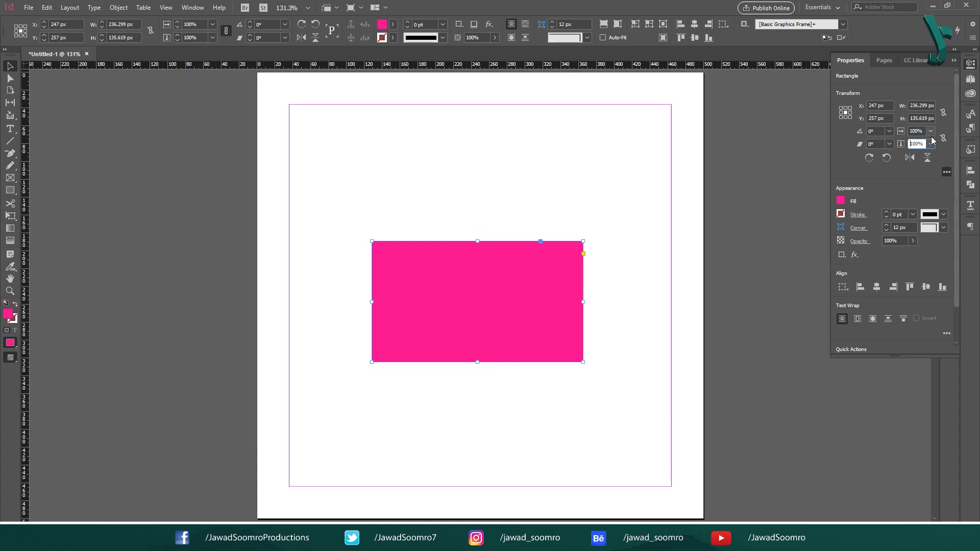
Constrain the scaling proportions and step the magenta rectangle's scale up and down to about 379.9 × 217.6 px
left_click(944, 138)
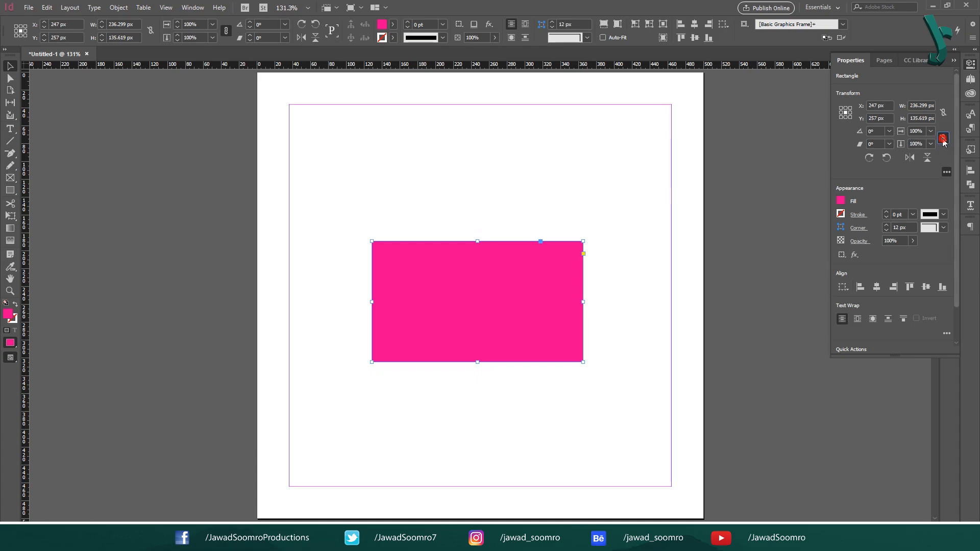
left_click(918, 132)
key("Up")
key("Up")
key("Up")
key("Up")
key("Up")
key("Up")
key("Up")
key("Up")
key("Up")
key("Up")
key("Up")
key("Up")
key("Up")
key("Up")
key("Up")
key("Up")
key("Up")
key("Up")
key("Up")
key("Up")
key("Down")
key("Down")
key("Down")
key("Down")
key("Down")
key("Down")
key("Down")
key("Down")
key("Down")
key("Down")
key("Down")
key("Down")
key("Down")
key("Down")
key("Down")
key("Down")
key("Down")
key("Down")
key("Down")
key("Down")
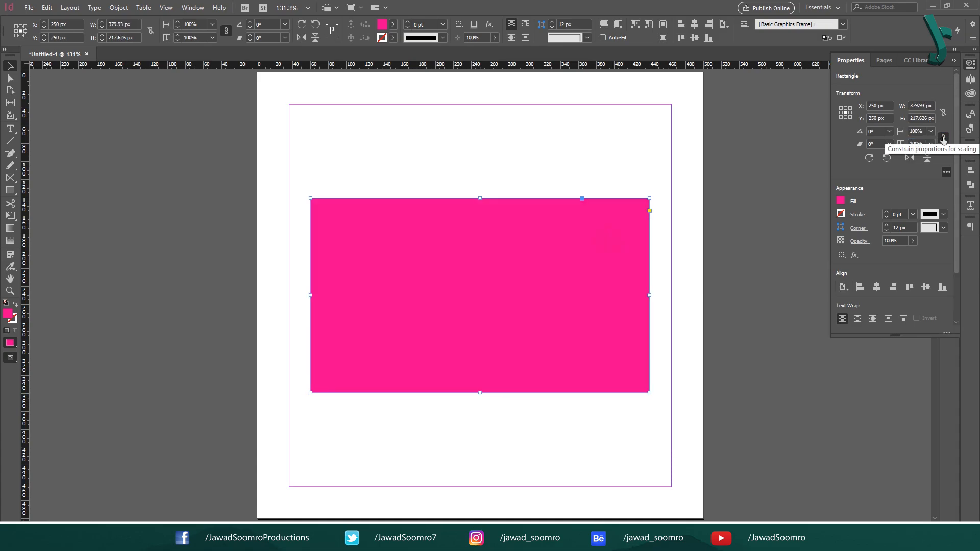
Try scaling only the magenta rectangle's width to 50% with the scaling proportions unlinked
left_click(931, 131)
left_click(926, 209)
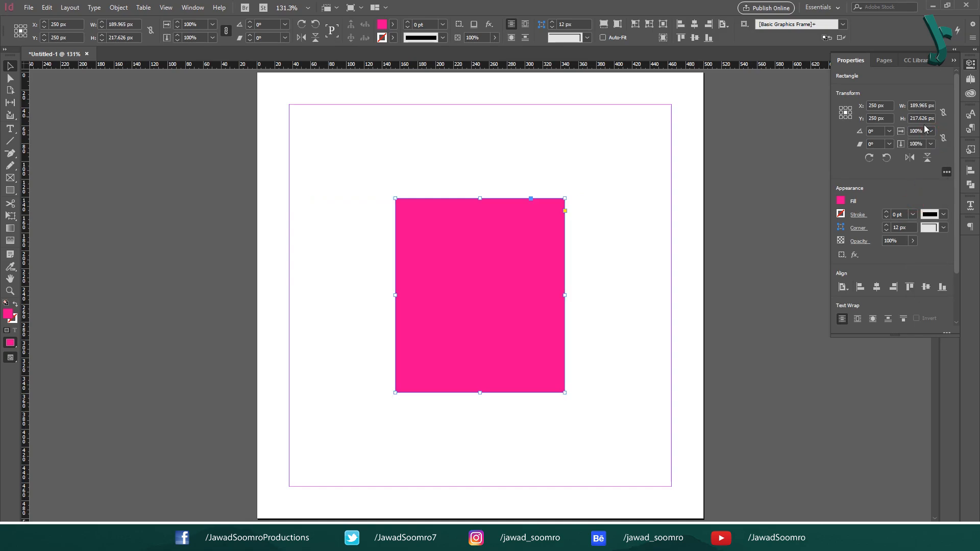
left_click(931, 131)
left_click(929, 208)
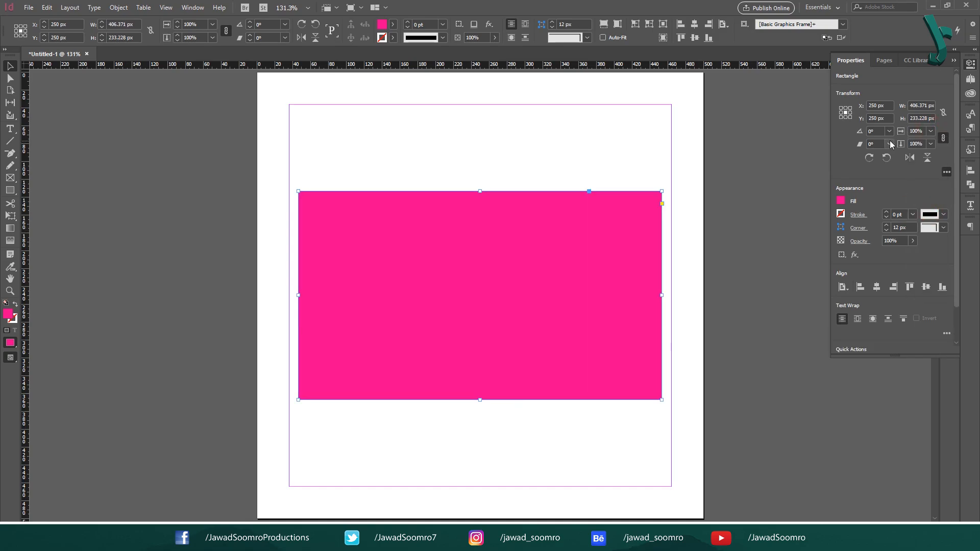
Try shearing the magenta rectangle by stepping its shear angle up and down, including 34°
left_click(876, 143)
scroll(876, 142, "up", 20)
scroll(876, 144, "down", 20)
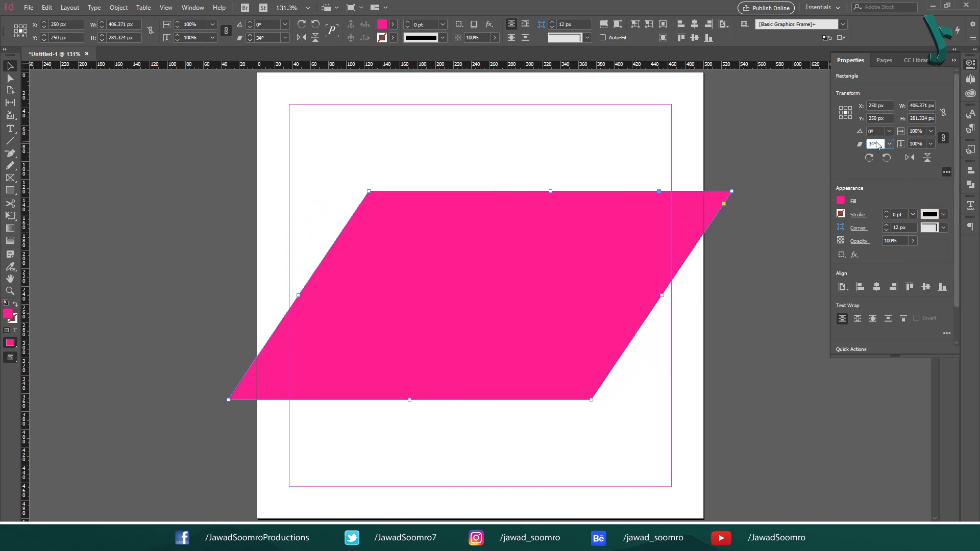
scroll(877, 144, "down", 20)
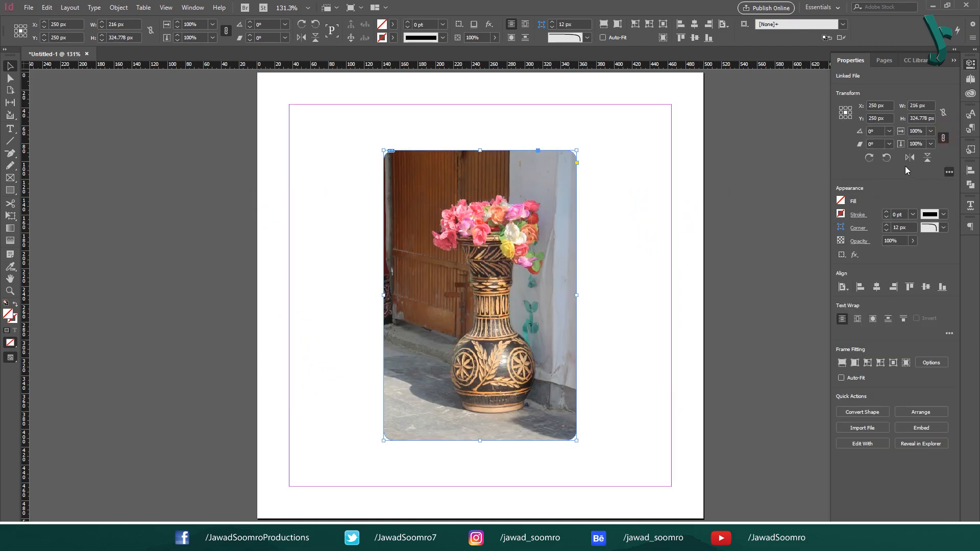
Rotate the vase image clockwise in 90° turns through a full circle, and rotate it counterclockwise the same way
left_click(868, 158)
left_click(868, 158)
left_click(869, 158)
left_click(868, 158)
left_click(886, 158)
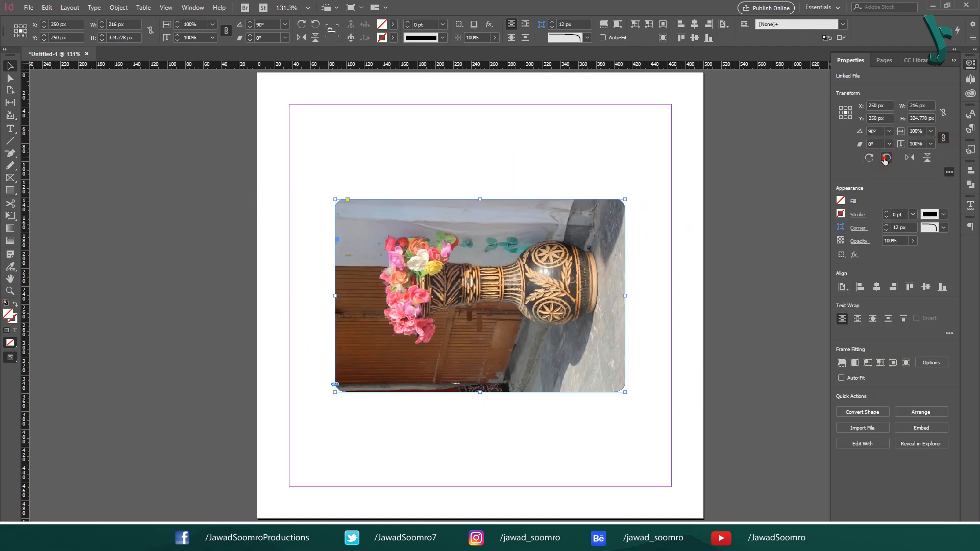
left_click(886, 158)
left_click(886, 158)
left_click(886, 158)
Flip the vase image horizontally and back, and flip it vertically
left_click(909, 158)
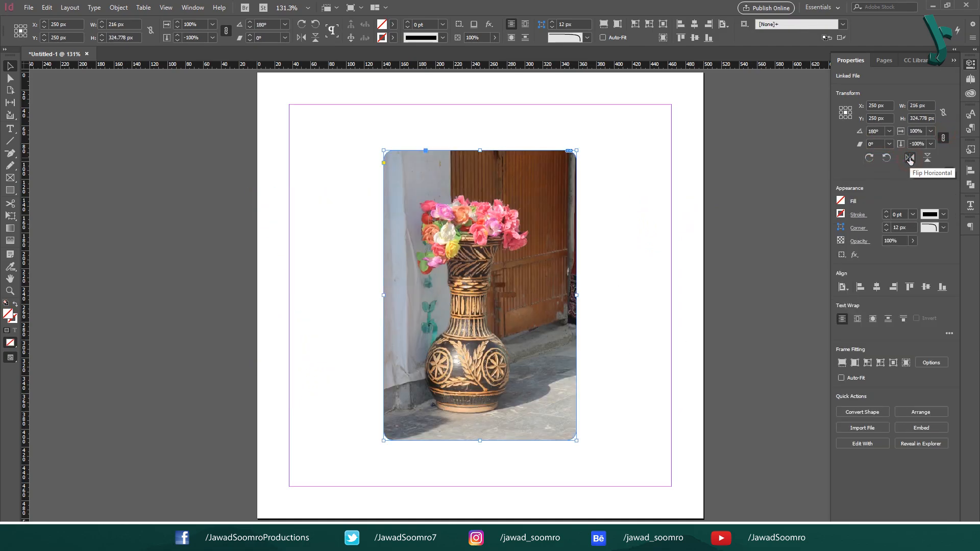
left_click(910, 159)
left_click(928, 158)
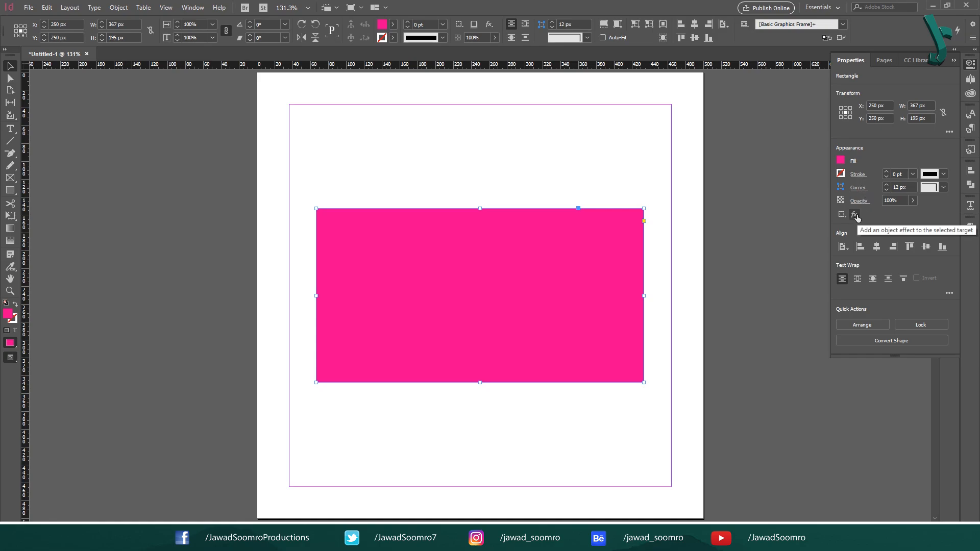
Apply the [Registration] swatch to the magenta rectangle's stroke and set the stroke weight to 4 pt
left_click(759, 253)
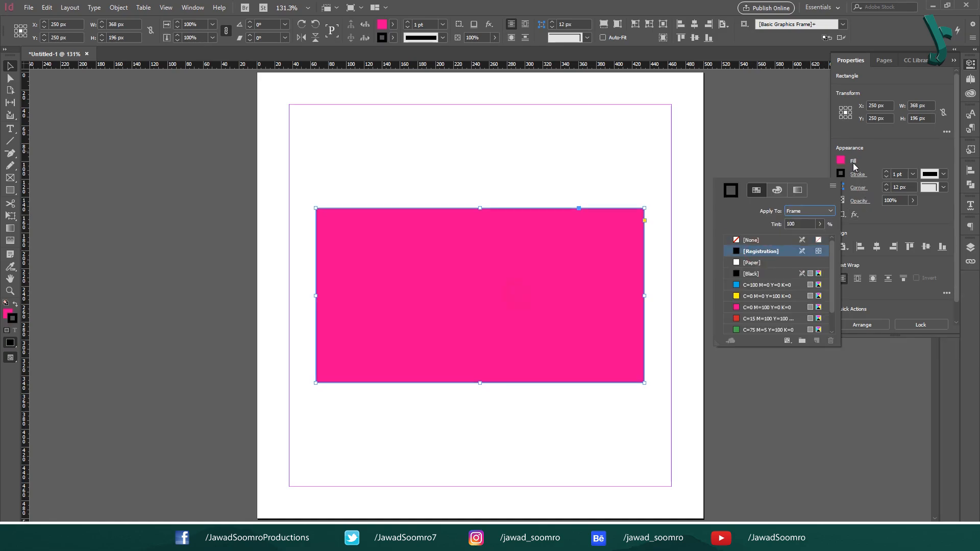
left_click(880, 163)
left_click(912, 174)
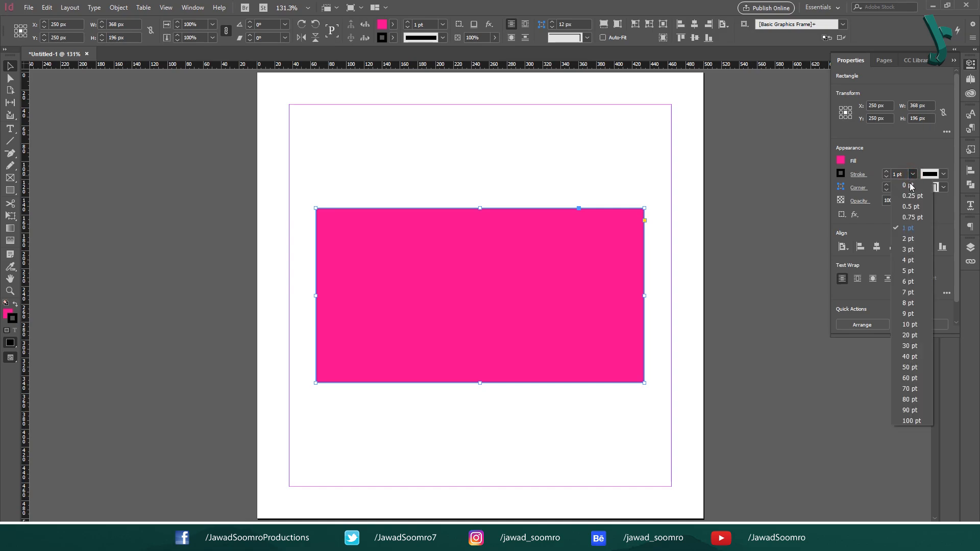
left_click(911, 243)
left_click(901, 174)
scroll(900, 174, "up", 16)
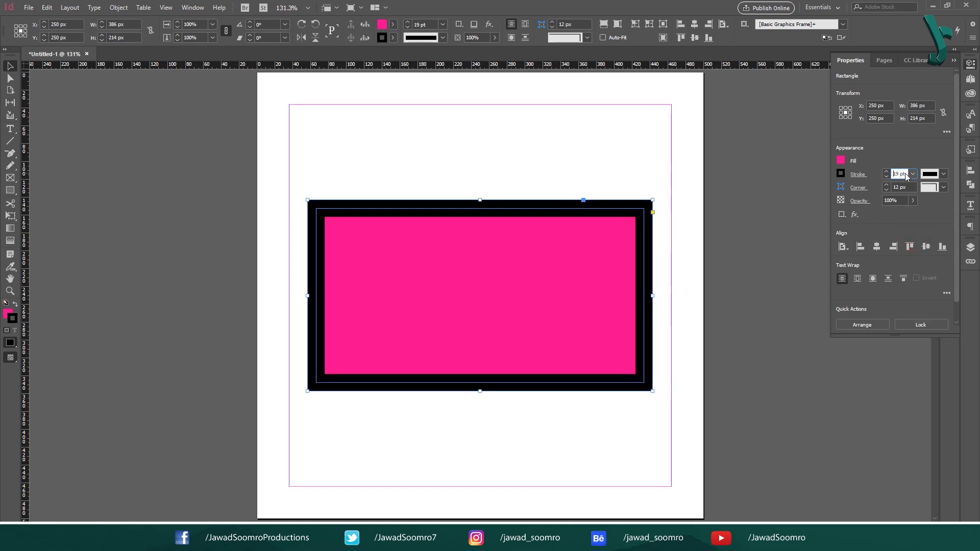
scroll(900, 173, "down", 16)
scroll(901, 174, "up", 2)
left_click(944, 177)
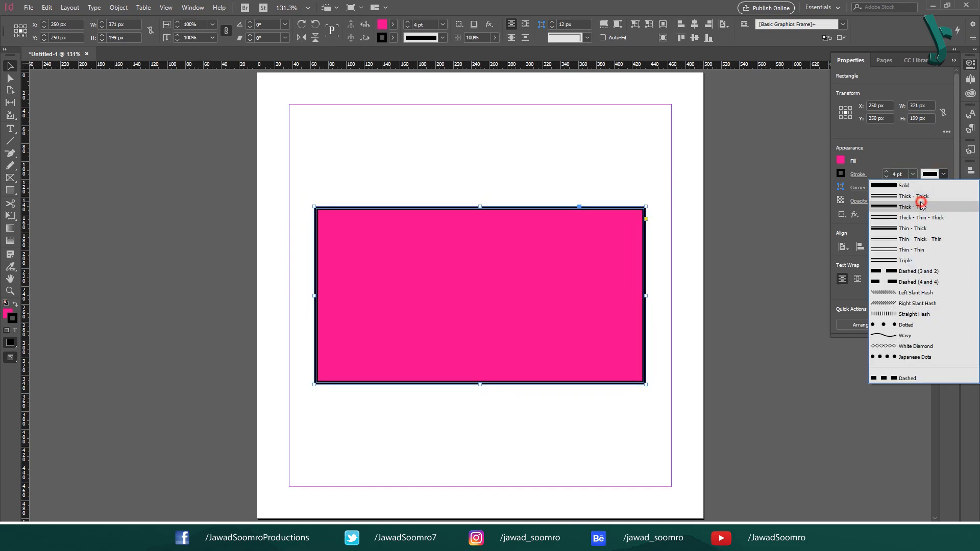
left_click(892, 216)
Set the magenta rectangle's corner size to 40 px with the corner shape None
left_click(911, 187)
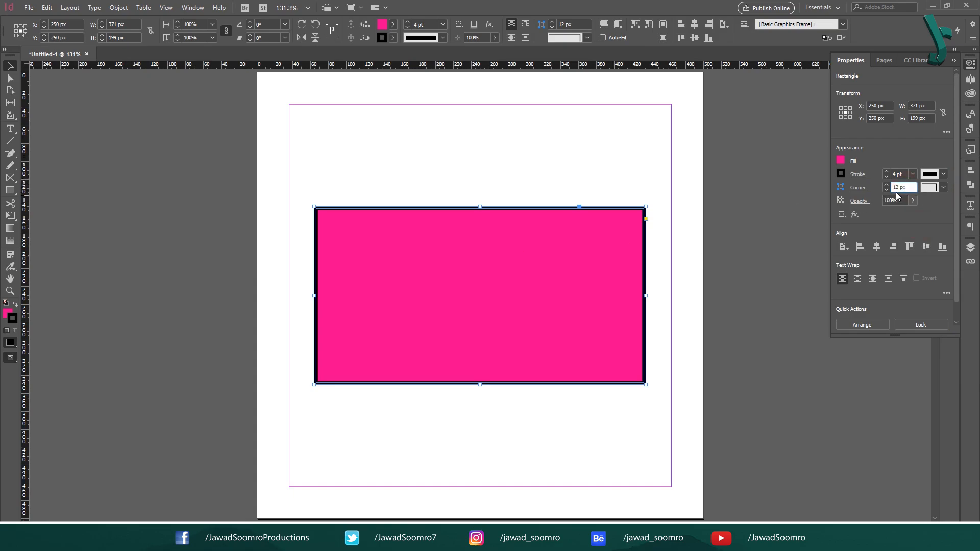
left_click_drag(906, 186, 827, 185)
type("40")
key("Tab")
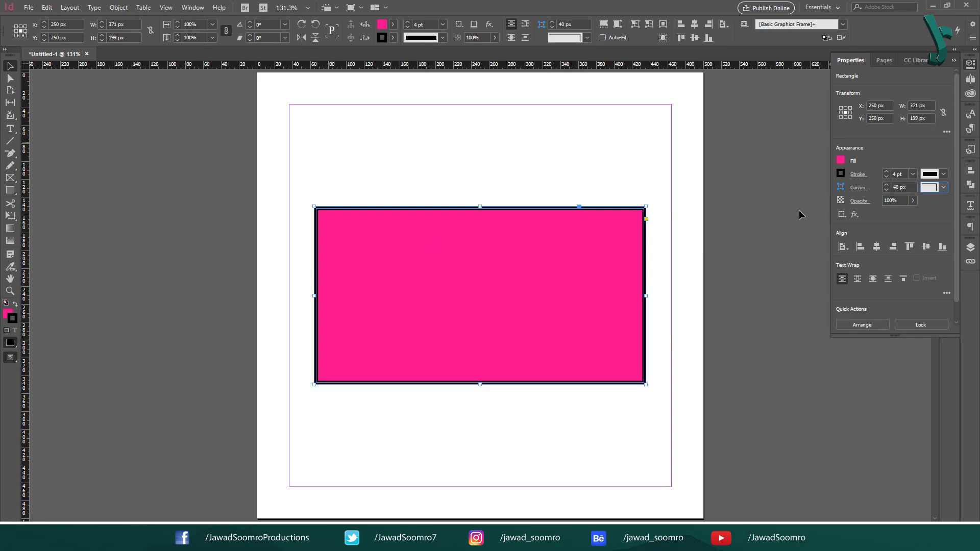
left_click(943, 187)
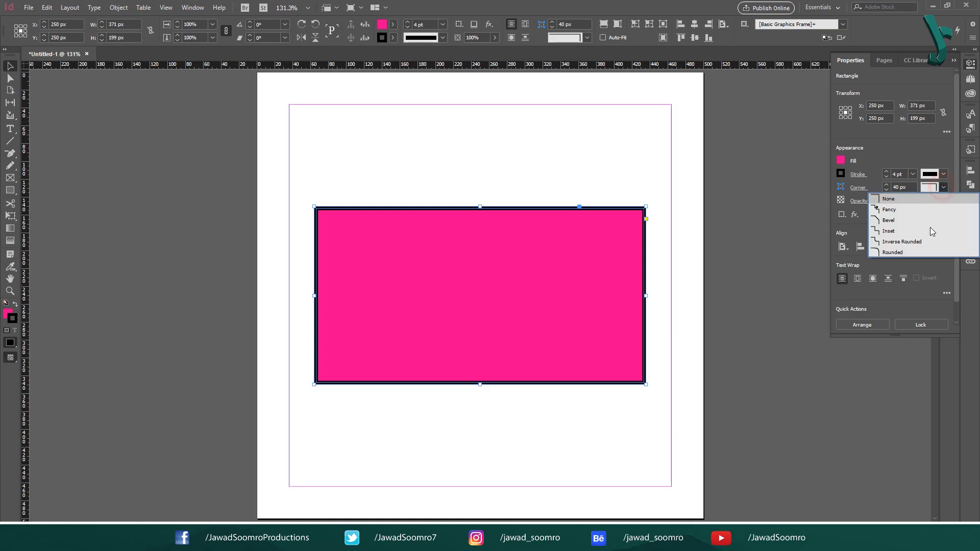
left_click(937, 199)
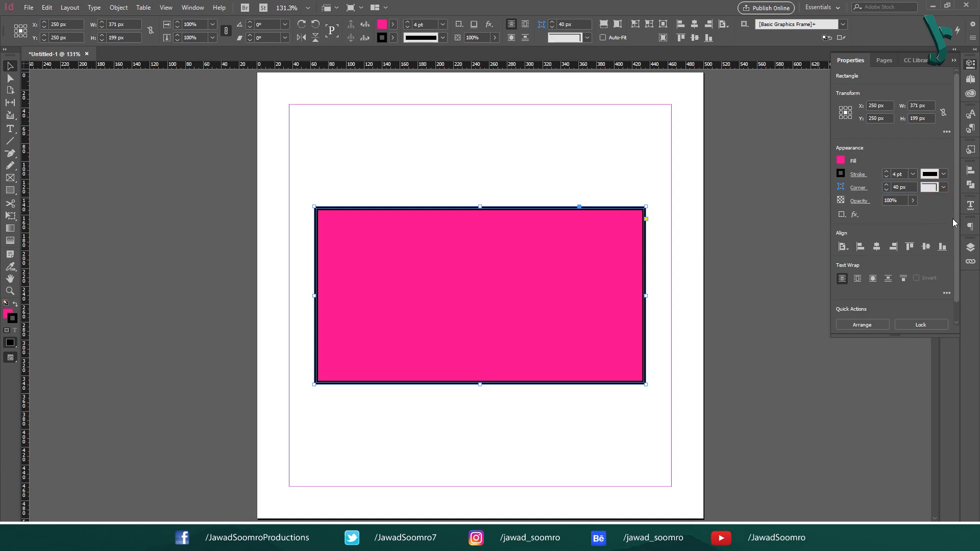
Cycle the rectangle's corner shape through Fancy, Bevel, Inset and Inverse Rounded, ending on Rounded
left_click(943, 188)
left_click(923, 206)
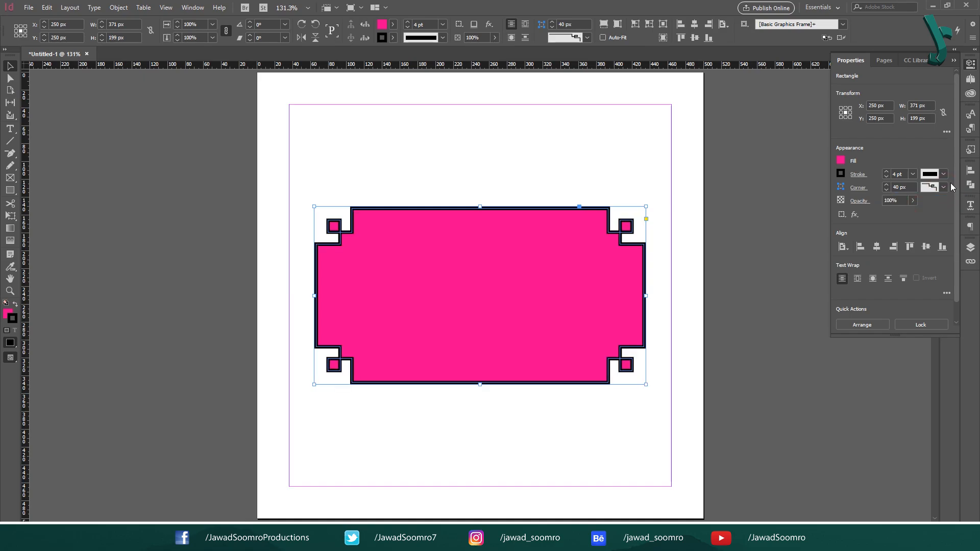
left_click(943, 187)
left_click(924, 219)
left_click(943, 187)
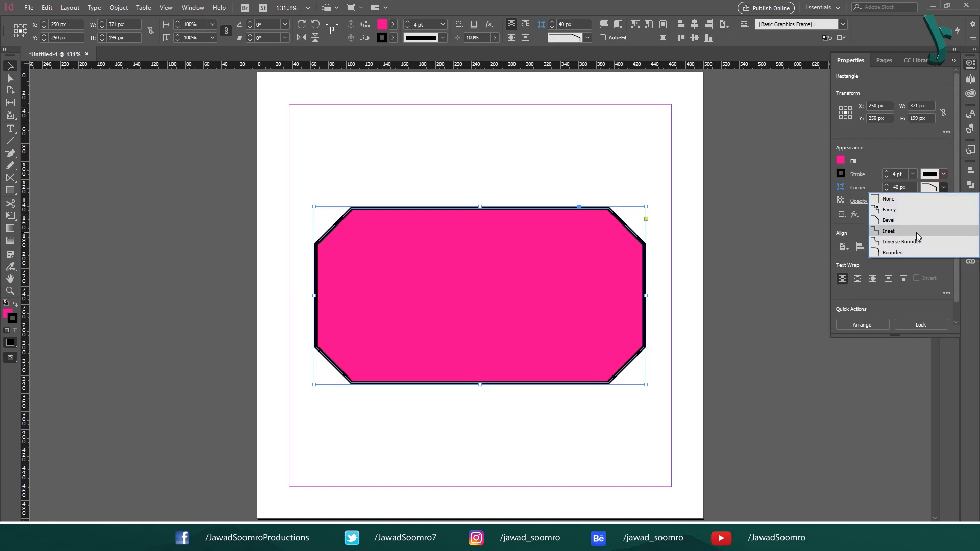
left_click(924, 231)
left_click(943, 188)
left_click(924, 243)
left_click(944, 187)
left_click(924, 256)
Try lowering the rounded rectangle's opacity and return it to 100%
left_click(913, 201)
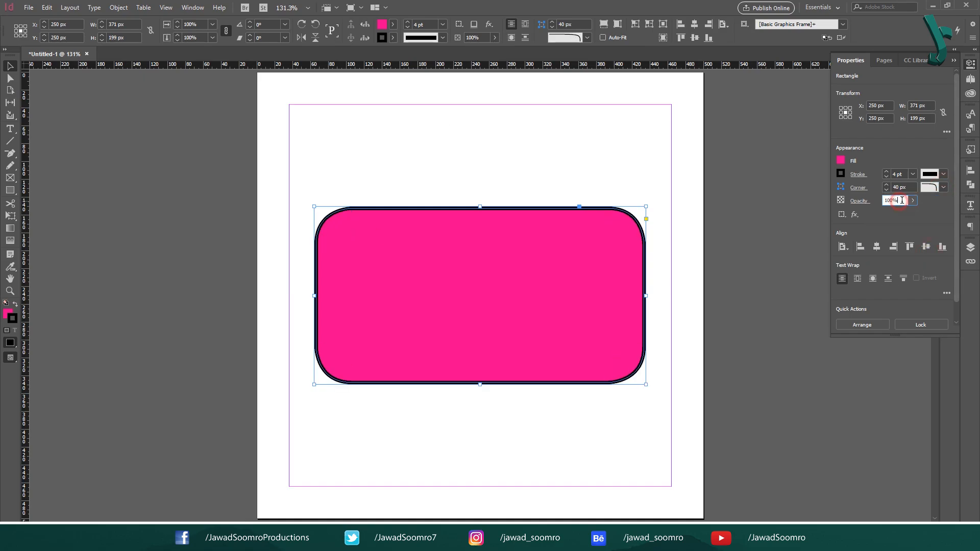
left_click_drag(895, 214, 917, 225)
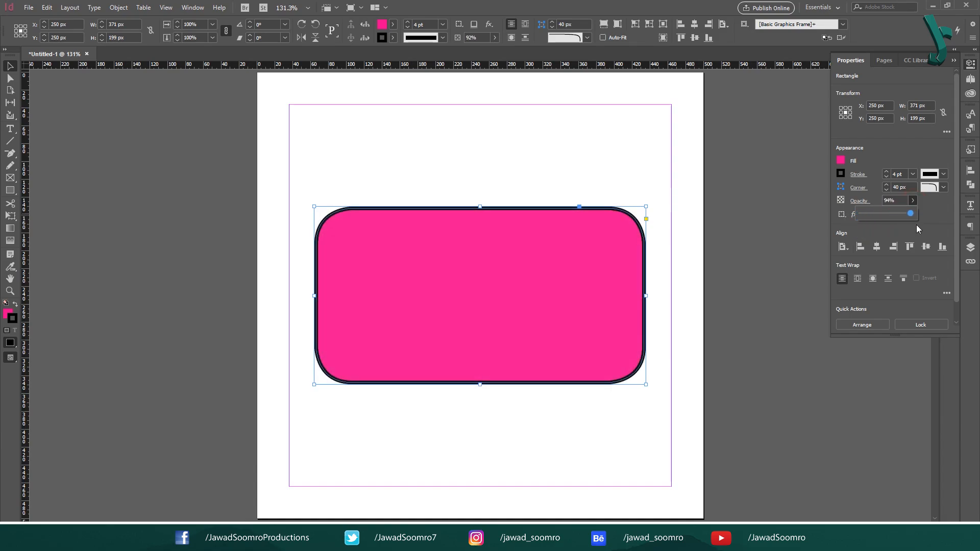
left_click(948, 223)
Open the rectangle's Transparency effect settings and enable Drop Shadow, Inner Shadow, Outer Glow and Inner Glow
left_click(855, 215)
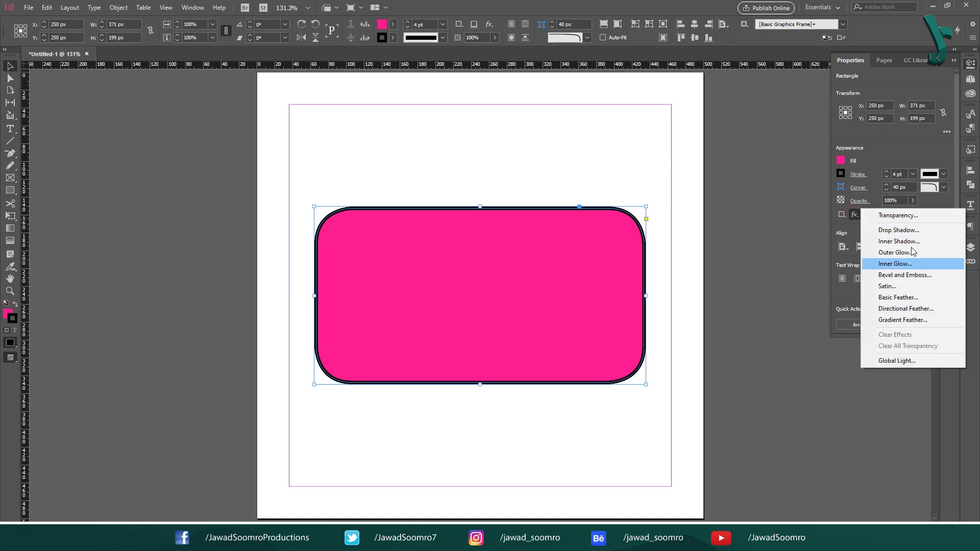
left_click(915, 218)
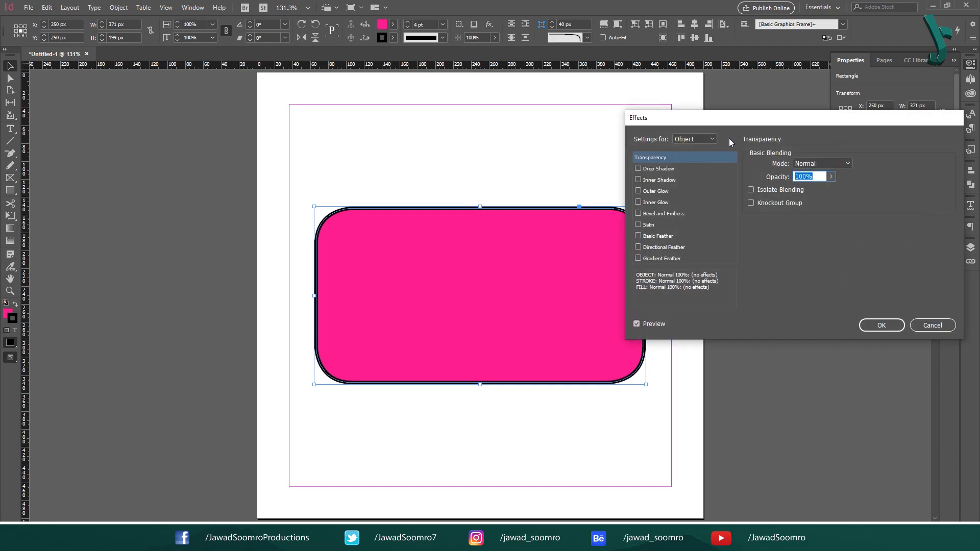
left_click_drag(729, 139, 303, 222)
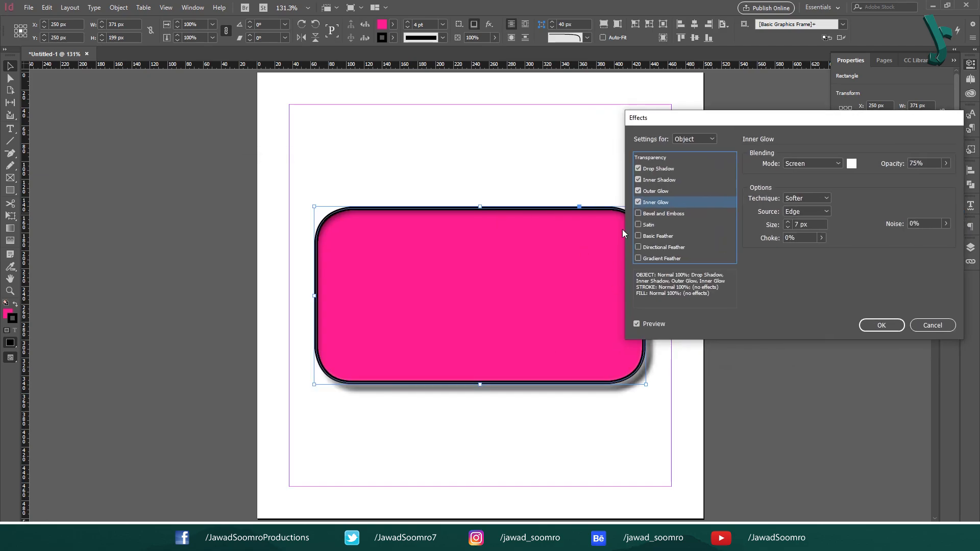
Enable Bevel and Emboss and Satin, and toggle the Directional Feather and Gradient Feather effects on and off
left_click(639, 259)
left_click(664, 247)
left_click(638, 259)
left_click(638, 247)
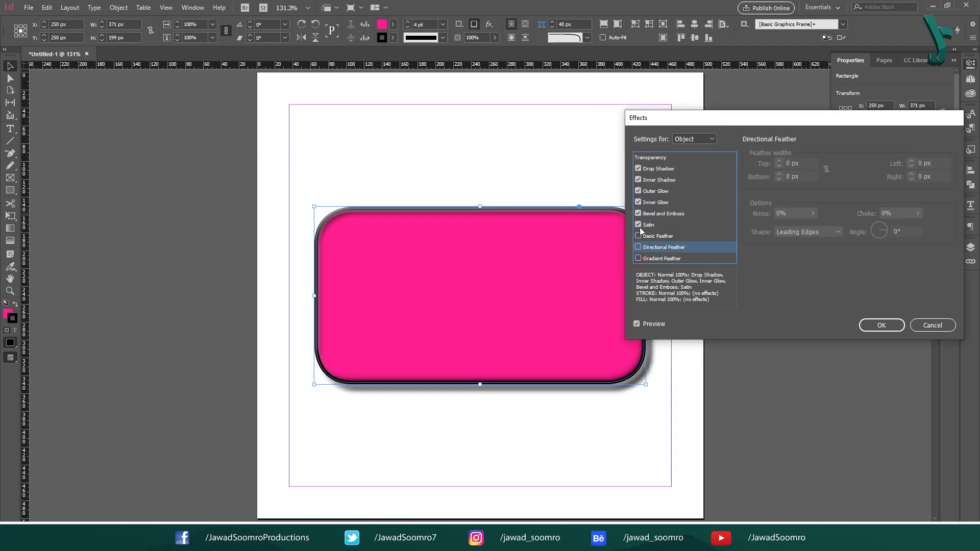
Turn off the Satin, Bevel and Emboss, and Outer Glow effects for the pink rounded rectangle
left_click(638, 225)
left_click(639, 214)
left_click(638, 191)
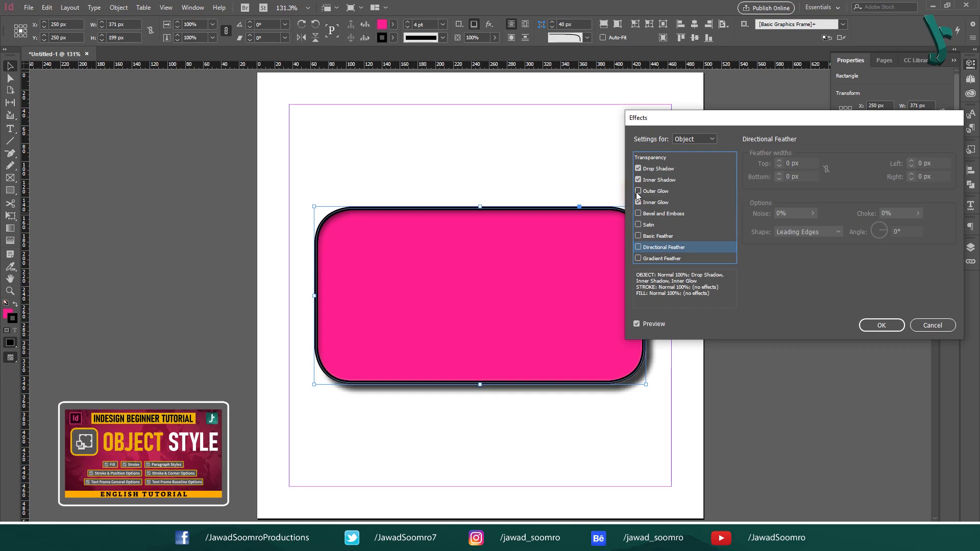
Reduce the rectangle's Drop Shadow distance, apply the effects and reselect the rectangle
left_click(690, 173)
left_click(783, 201)
left_click(783, 201)
left_click(783, 200)
left_click(784, 200)
left_click(784, 200)
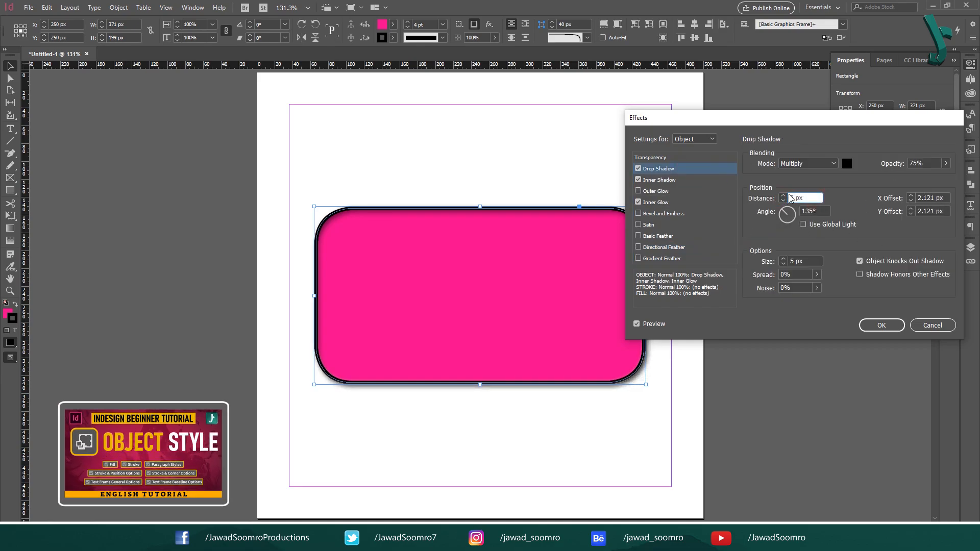
left_click(784, 196)
left_click(883, 326)
left_click(506, 155)
left_click(504, 263)
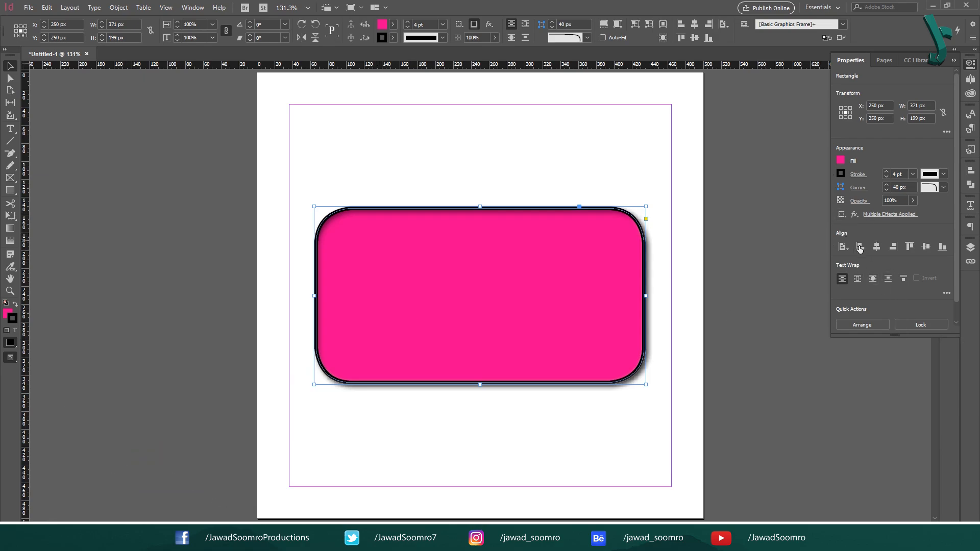
Try aligning the rectangle to the page's right and left edges, recentre it horizontally, and review the align-to options
left_click(894, 246)
key("ctrl+z")
left_click(860, 247)
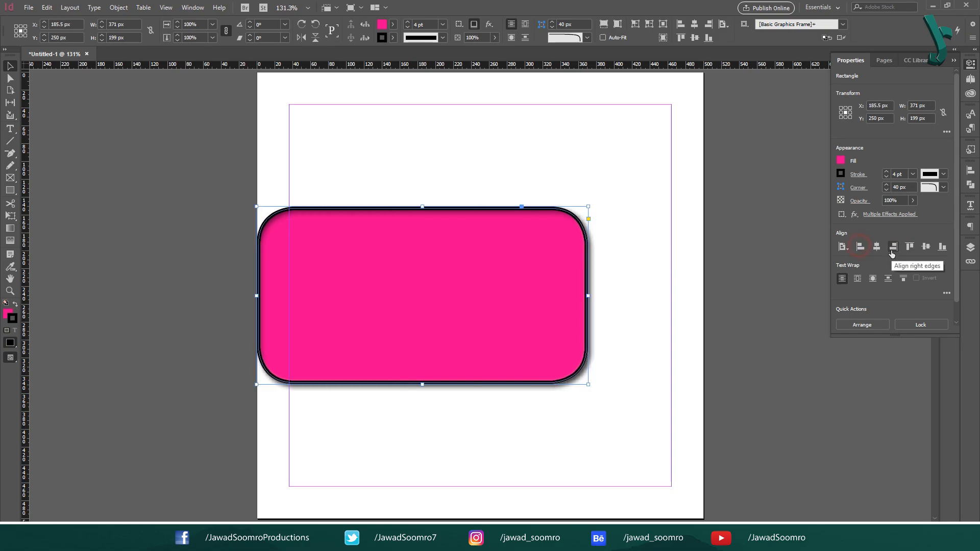
left_click(876, 247)
left_click(843, 246)
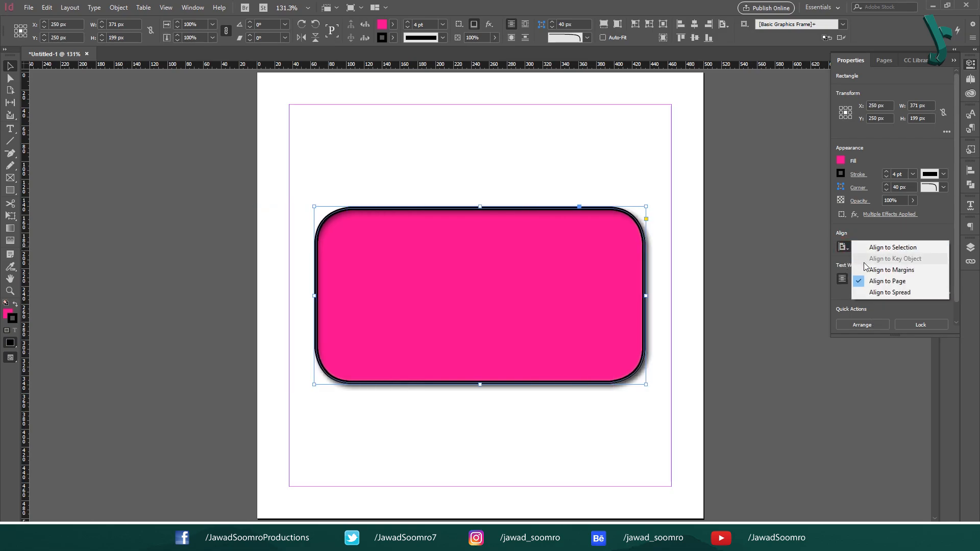
left_click(873, 292)
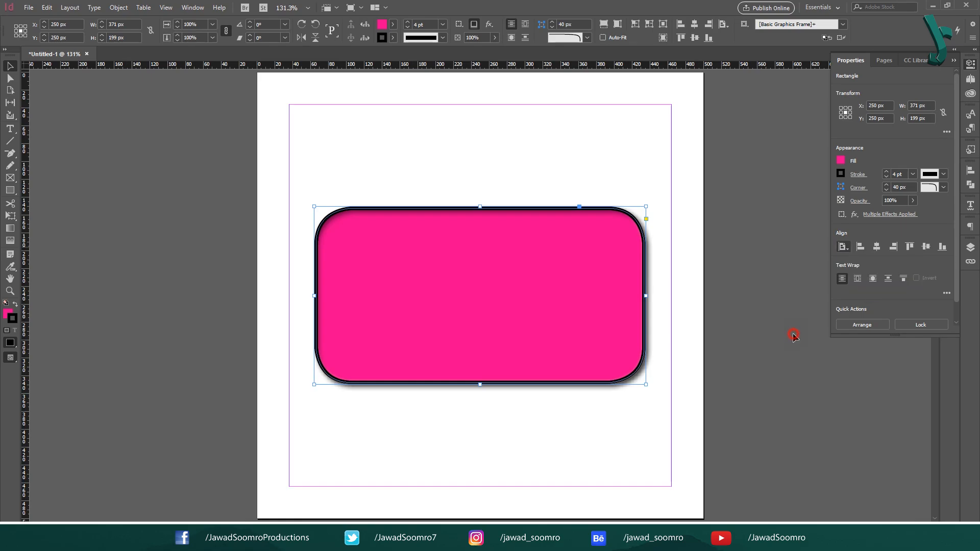
Set the rectangle to wrap text around its bounding box and move it around below the DUMMY TEXT heading
left_click(857, 280)
left_click_drag(561, 253, 562, 192)
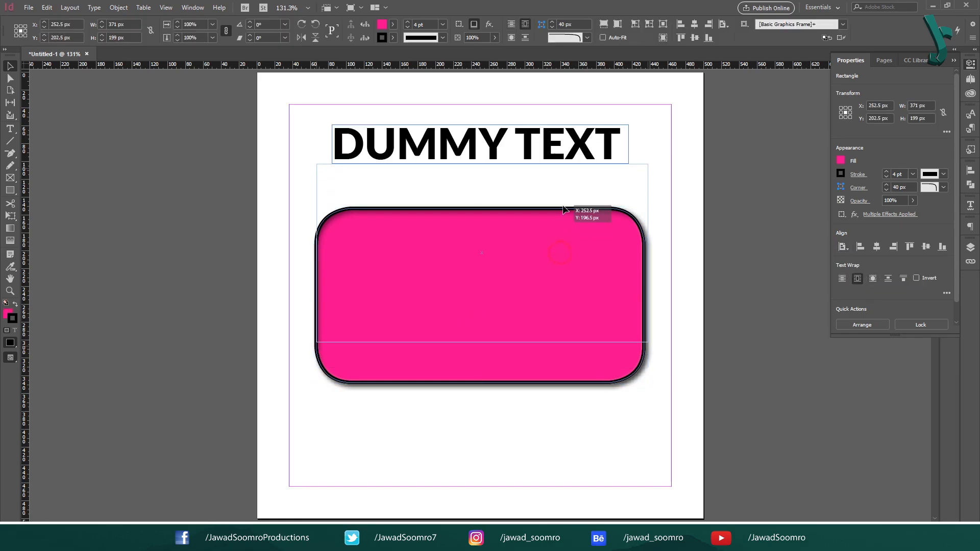
left_click_drag(511, 215, 556, 235)
left_click_drag(531, 229, 523, 258)
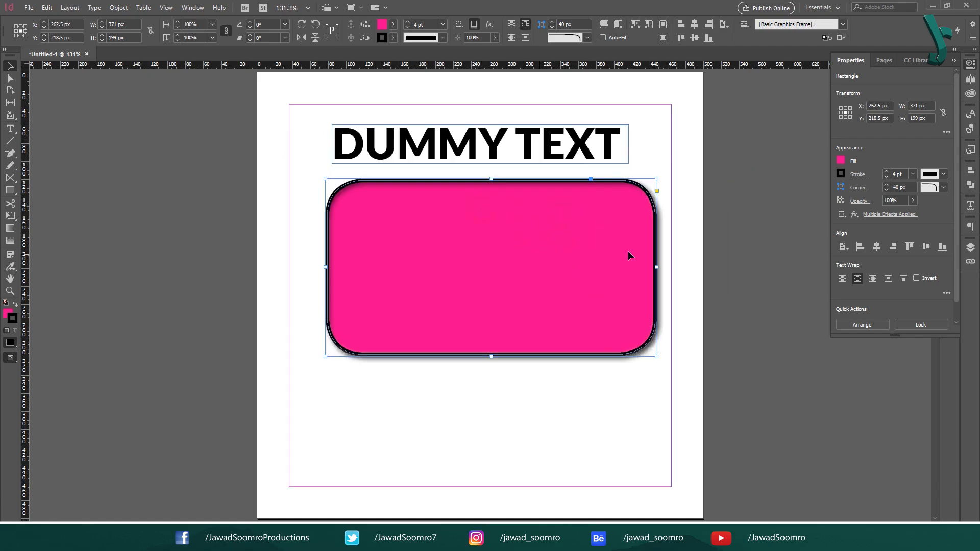
Switch the rectangle's text wrap to Jump Object and Jump to Next Column, and centre the rectangle on the page both ways
left_click(888, 279)
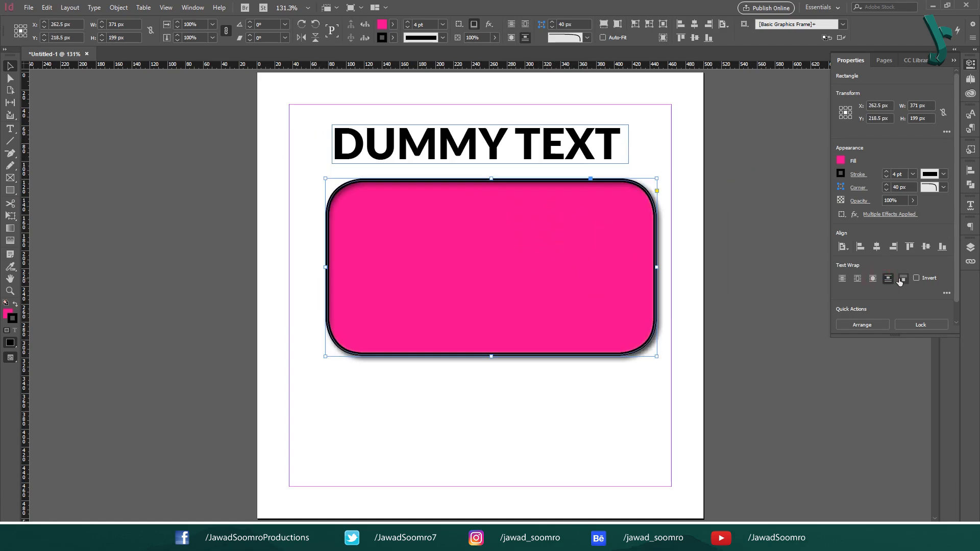
left_click_drag(580, 248, 523, 253)
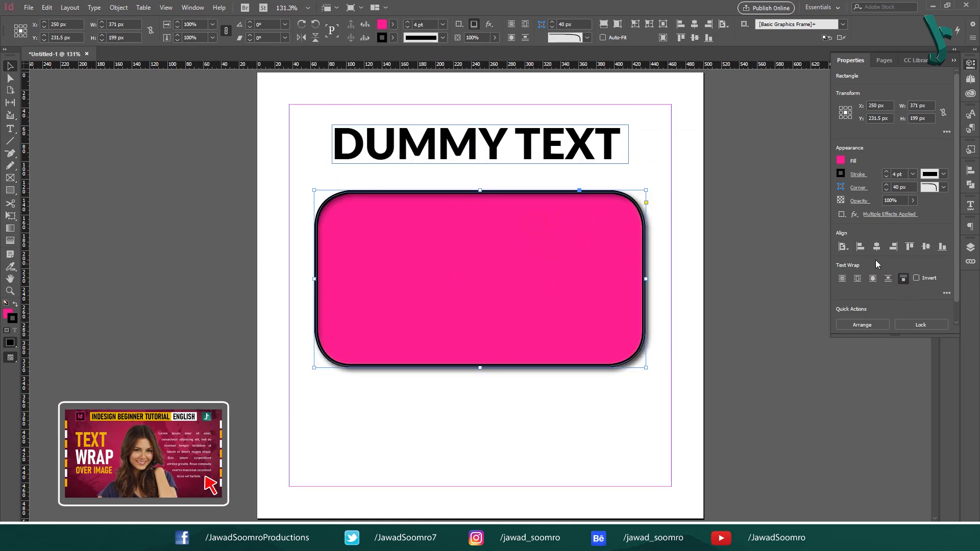
left_click(927, 247)
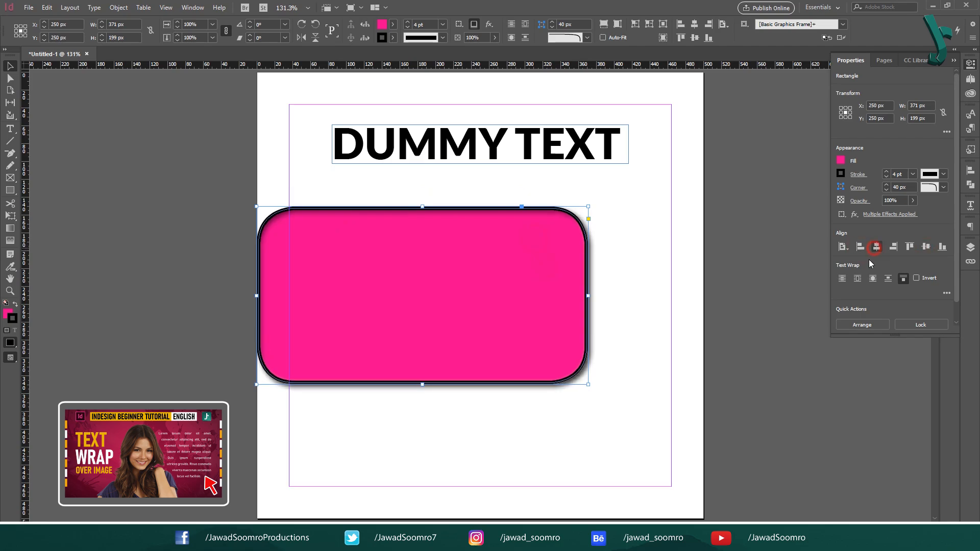
left_click(876, 247)
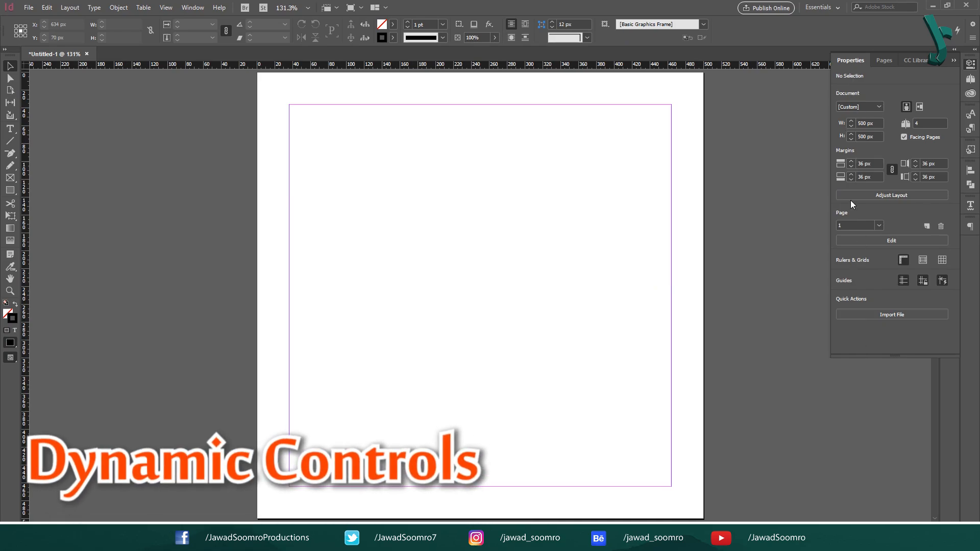
Enter "Dummy Text" in a text frame filling the page margins and select the frame
type("tummy Text")
key("ctrl+a")
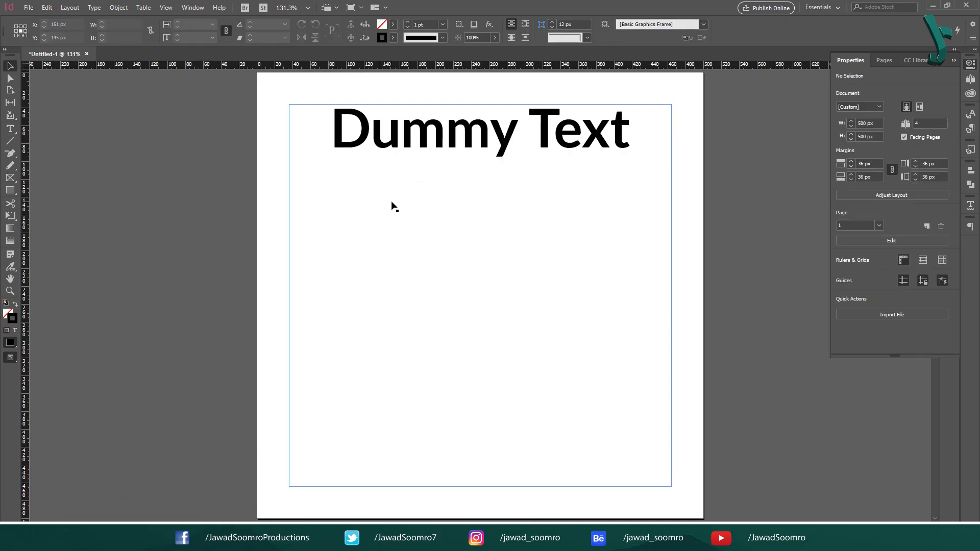
left_click(426, 194)
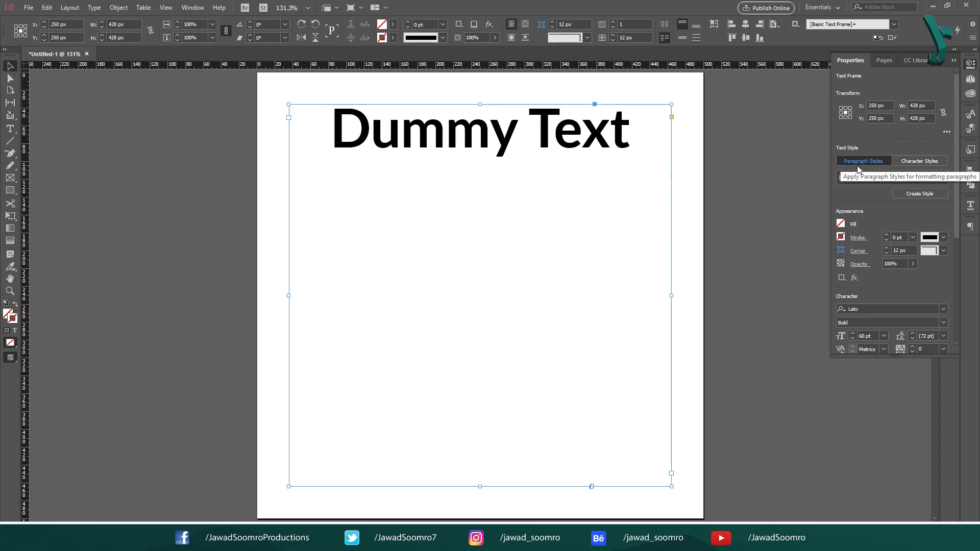
Apply the Heading paragraph style to the text frame, switch it to [Basic Paragraph], and undo the last style change
left_click(943, 178)
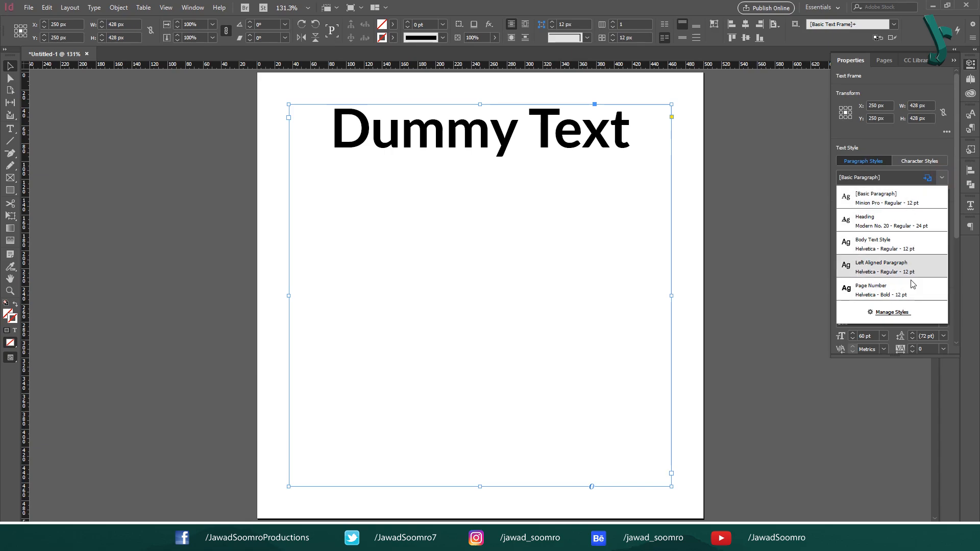
left_click(896, 227)
left_click(942, 177)
left_click(912, 198)
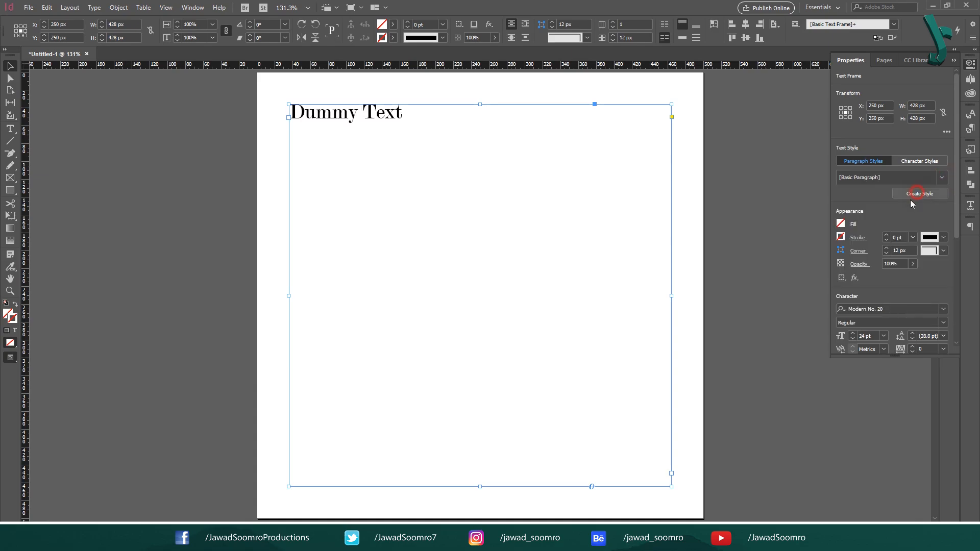
key("ctrl+z")
Apply Body Text Style, Left Aligned Paragraph, Page Number, [Basic Paragraph] and Heading to the text frame in turn
left_click(944, 175)
left_click(941, 245)
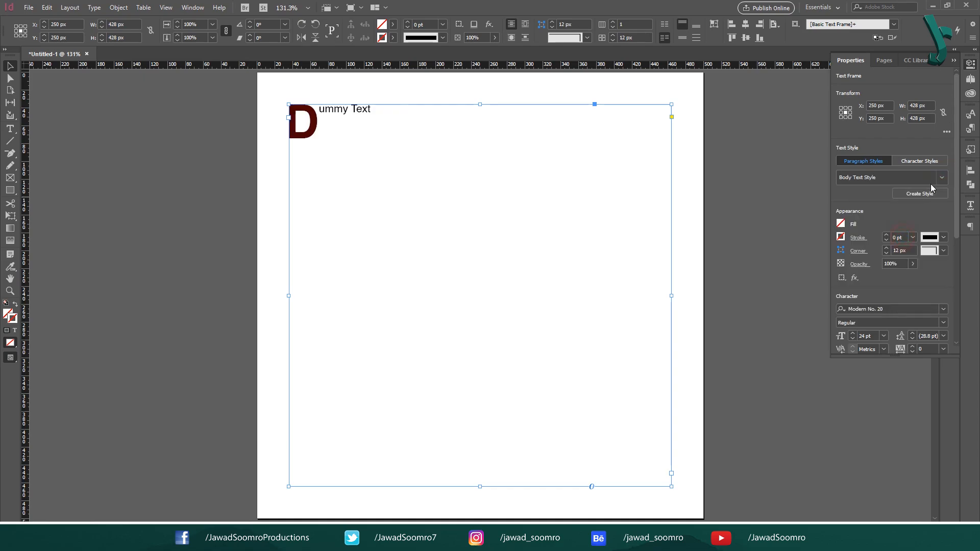
left_click(943, 177)
left_click(883, 267)
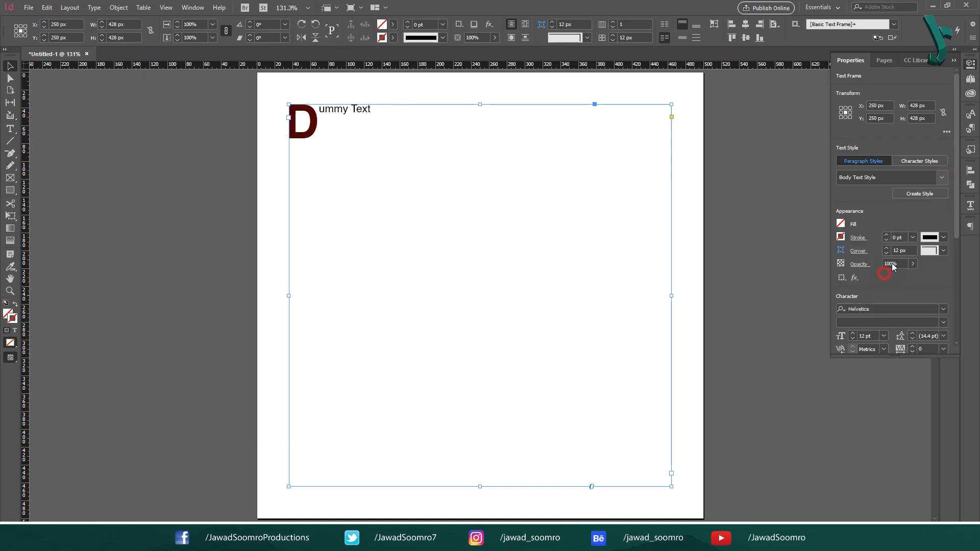
left_click(942, 178)
left_click(885, 295)
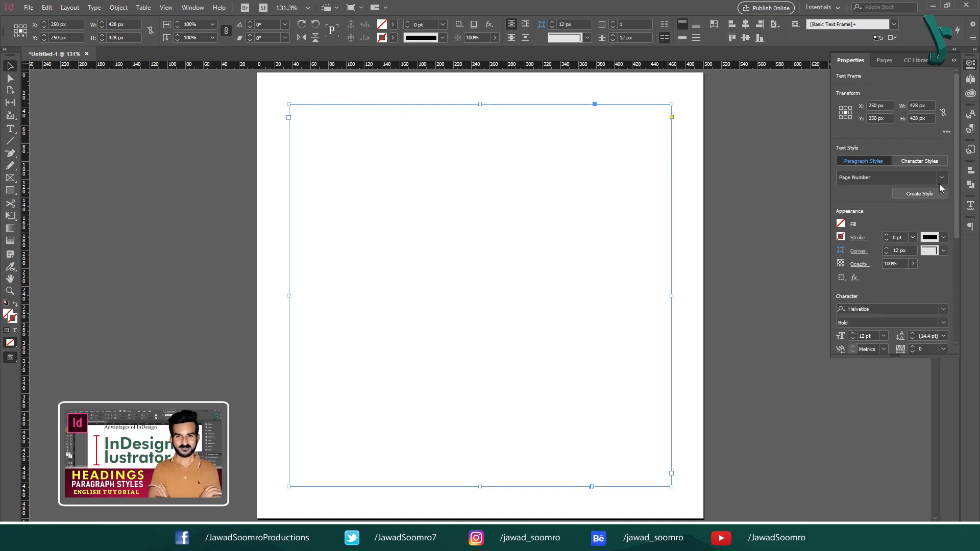
left_click(898, 177)
left_click(892, 202)
left_click(914, 177)
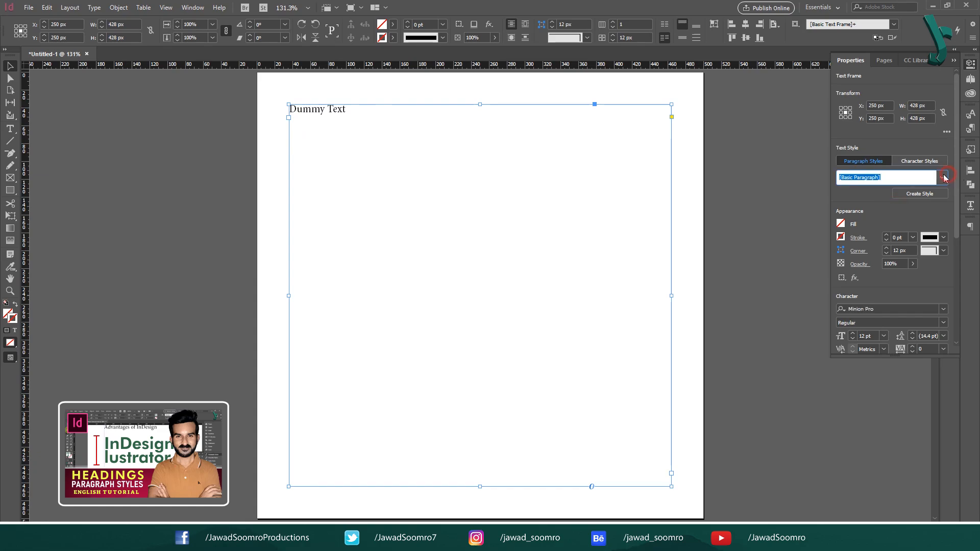
left_click(936, 178)
left_click(883, 220)
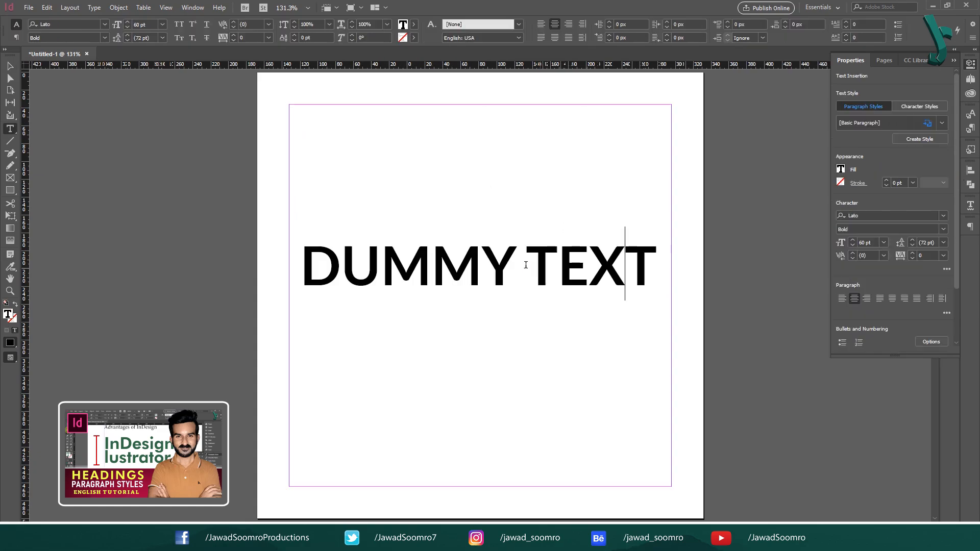
Apply the Bold and Italic character styles in turn to the word TEXT
key("ctrl+shift+Left")
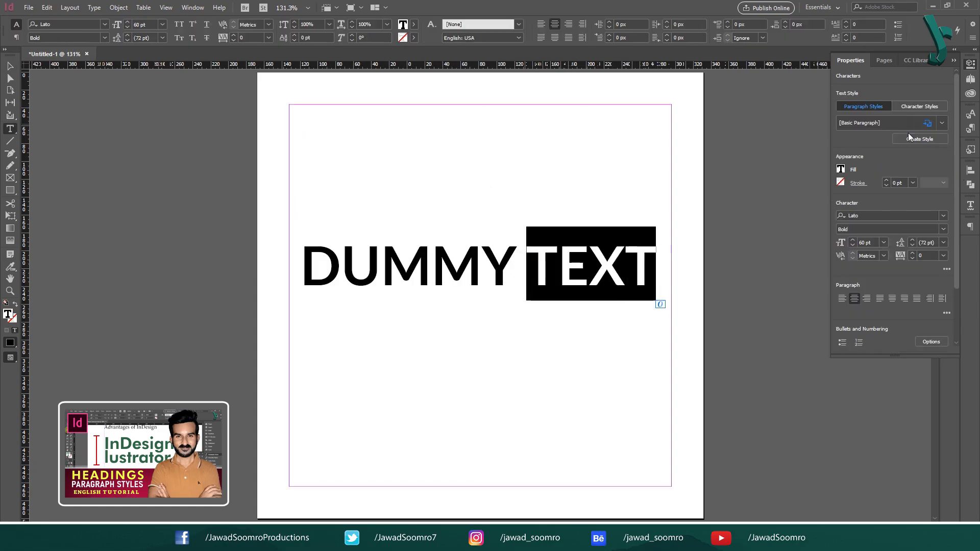
left_click(914, 107)
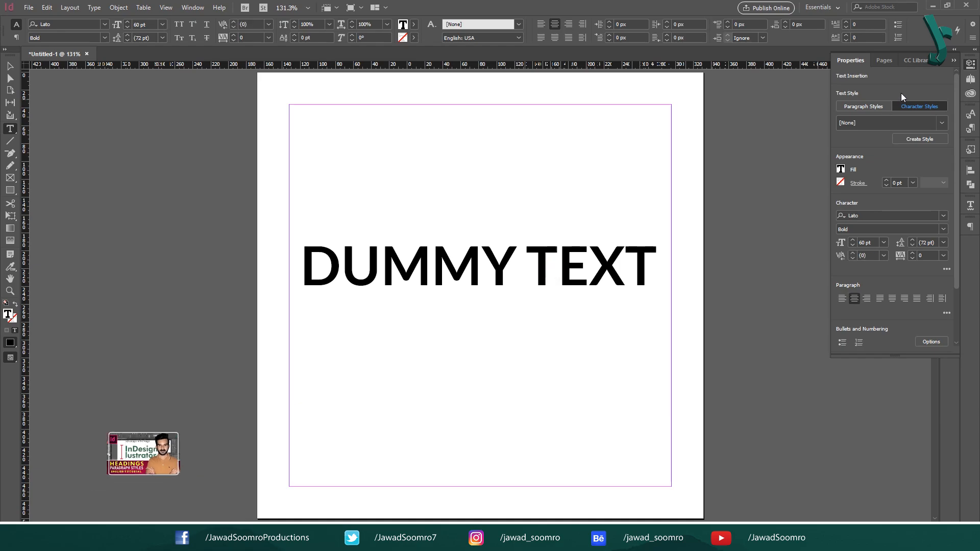
left_click(932, 124)
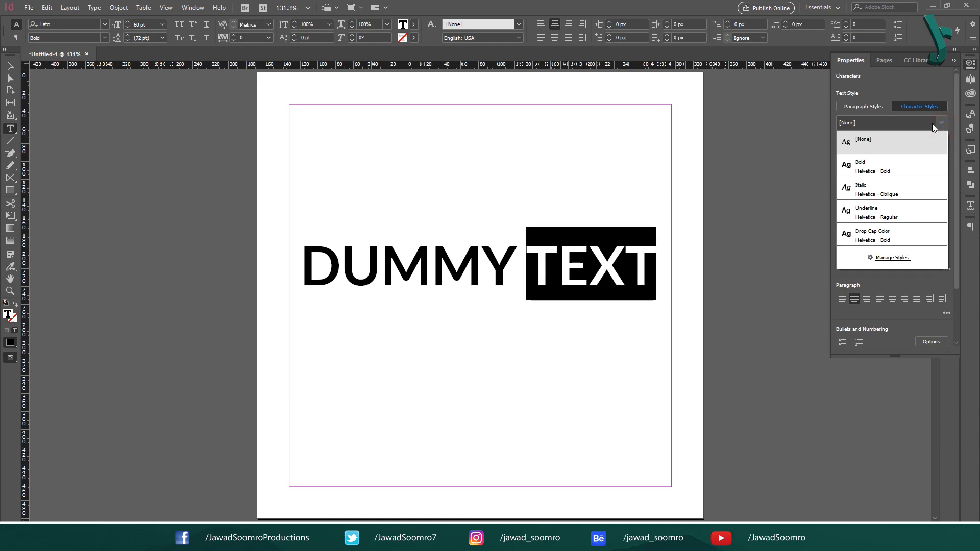
left_click(900, 163)
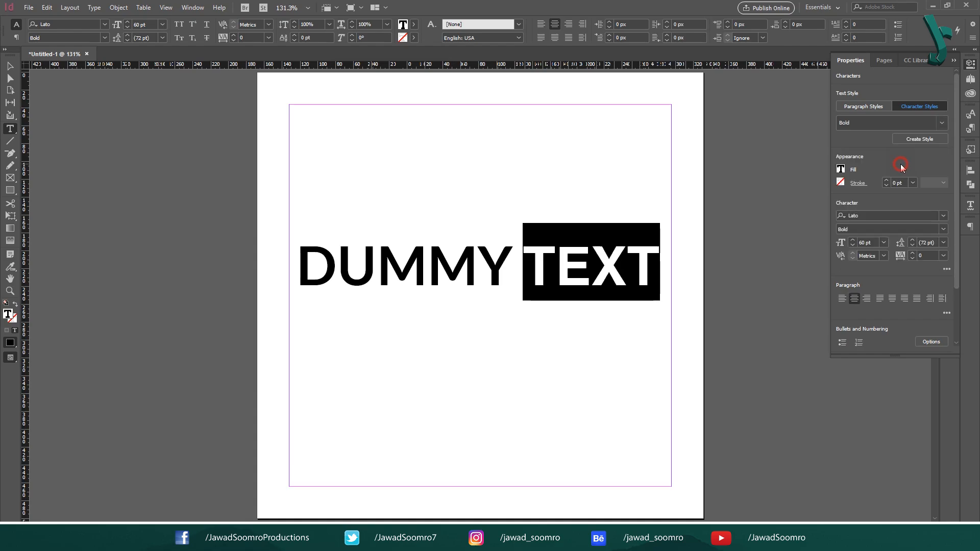
left_click(943, 122)
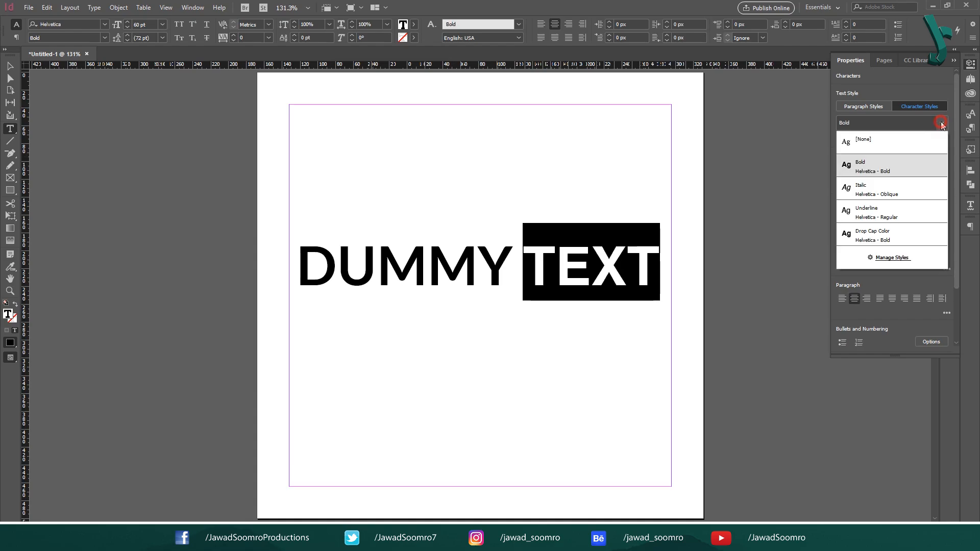
left_click(904, 196)
left_click(940, 121)
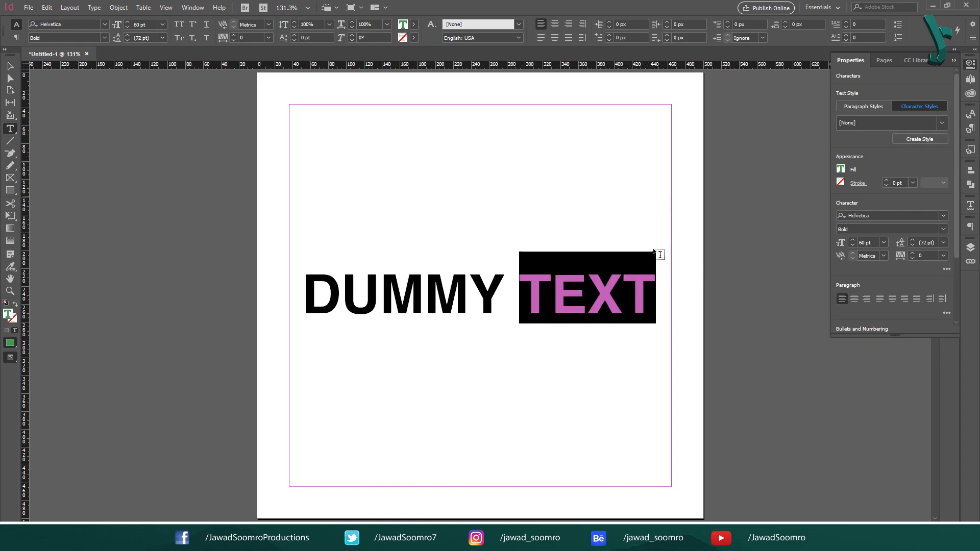
Apply the dark red Drop Cap Color character style to the word TEXT and the Italic style to DUMMY
left_click(657, 256)
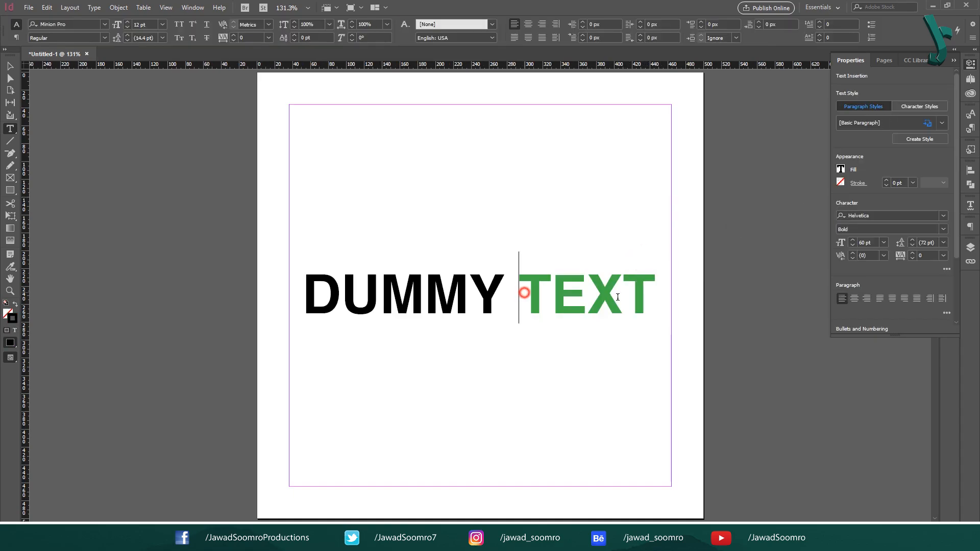
left_click_drag(519, 291, 656, 324)
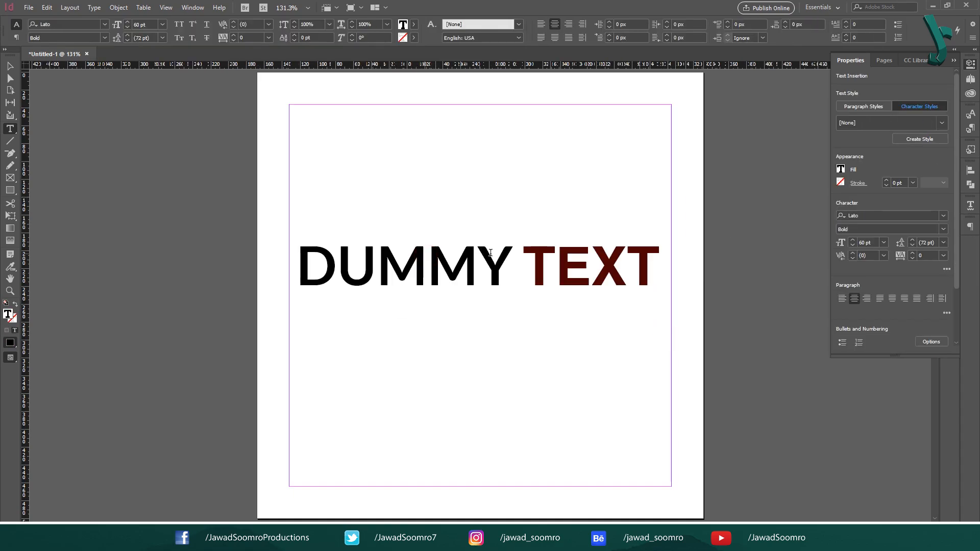
double_click(402, 266)
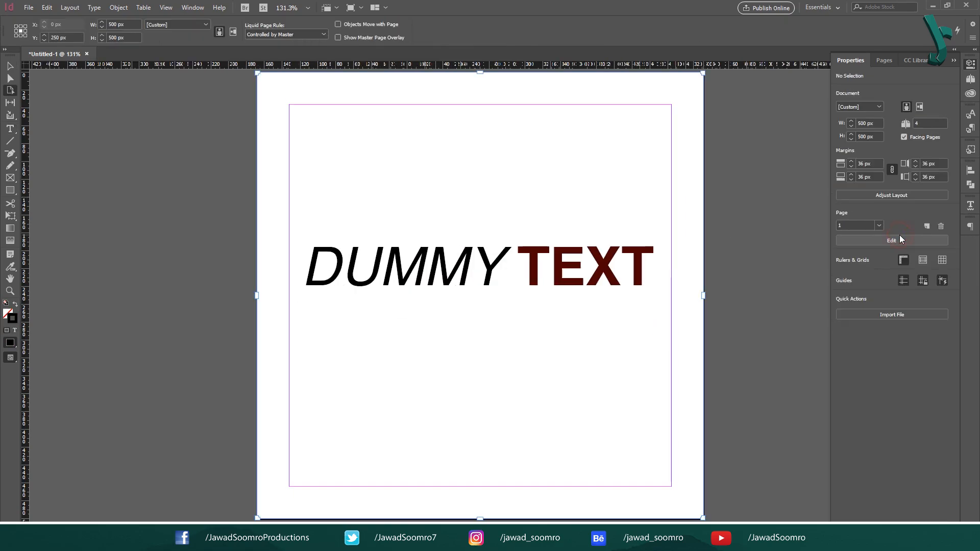
Set the page to 4 columns in the Margins and Columns settings, and move the dialog clear of the page
left_click(889, 176)
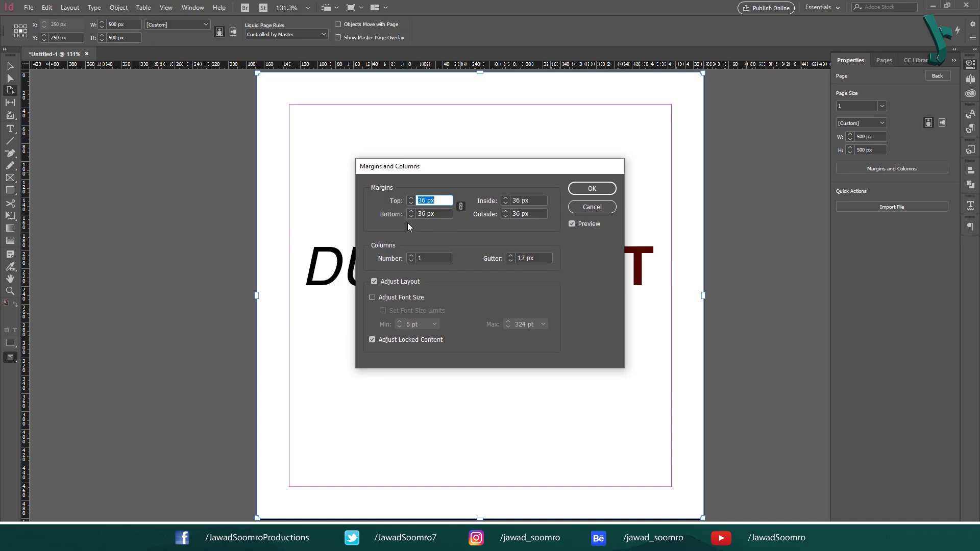
left_click(411, 255)
left_click(411, 255)
left_click(411, 255)
left_click_drag(458, 166, 785, 161)
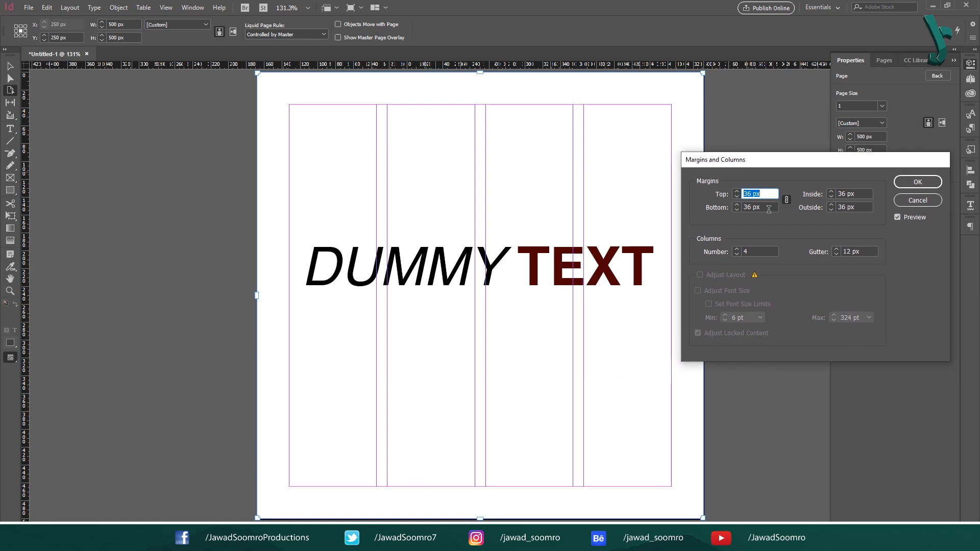
Narrow the gutter between the four columns to less than 4 px and apply the column settings
left_click(838, 254)
left_click(837, 254)
left_click(838, 254)
left_click(838, 255)
left_click(837, 254)
left_click(838, 255)
left_click(837, 255)
left_click(838, 255)
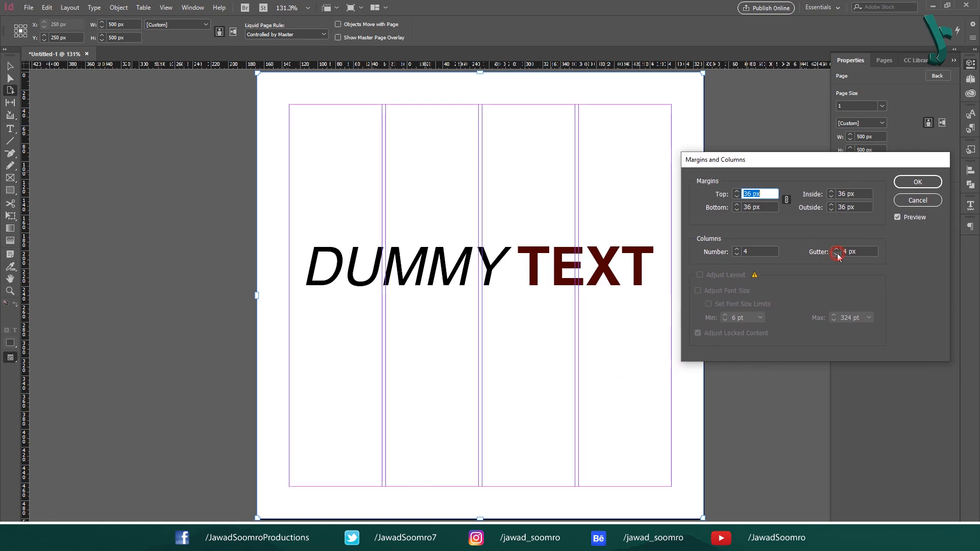
left_click(837, 255)
left_click(837, 255)
left_click(837, 254)
left_click(918, 181)
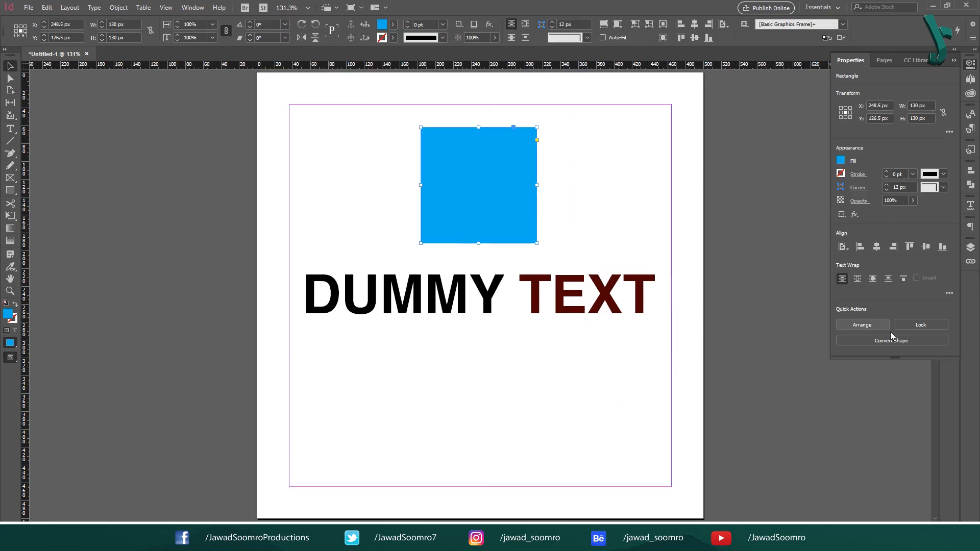
Convert the blue square through the preset rectangle shapes, ending on a beveled rectangle
left_click(891, 340)
left_click(892, 353)
left_click(891, 341)
left_click(892, 364)
left_click(894, 341)
left_click(893, 375)
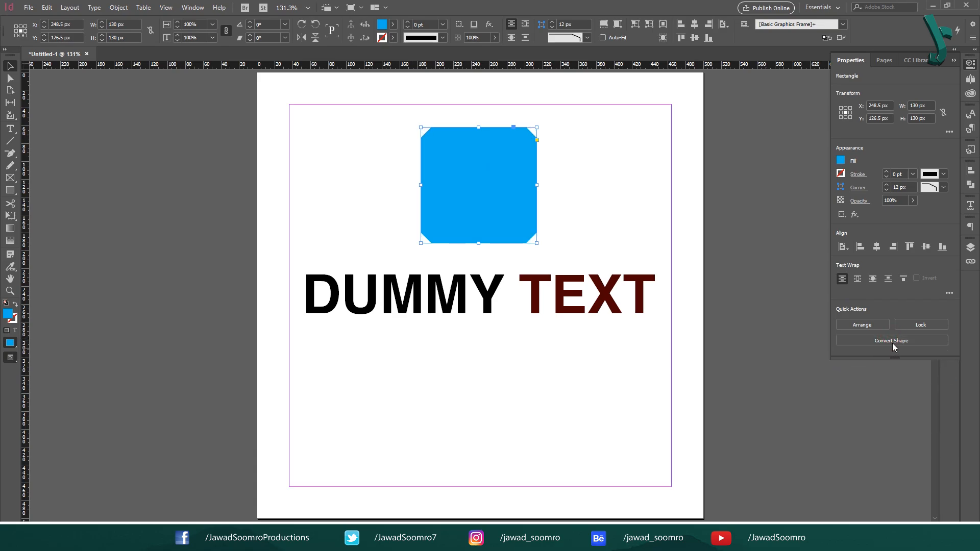
Convert the beveled blue square through other preset shapes, including a polygon, ending on a rounded rectangle
left_click(893, 341)
left_click(893, 386)
left_click(887, 344)
left_click(882, 407)
left_click(886, 341)
left_click(888, 419)
left_click(893, 341)
left_click(921, 366)
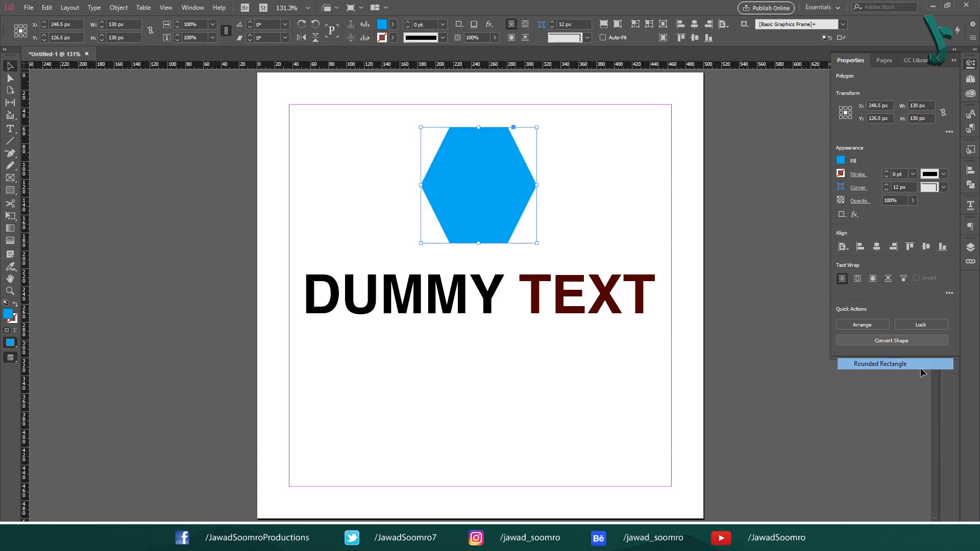
Move the blue rounded square down so it overlaps DUMMY TEXT, and bring the text frame to the front
left_click_drag(521, 228, 521, 329)
left_click(652, 309)
left_click(925, 500)
left_click(904, 465)
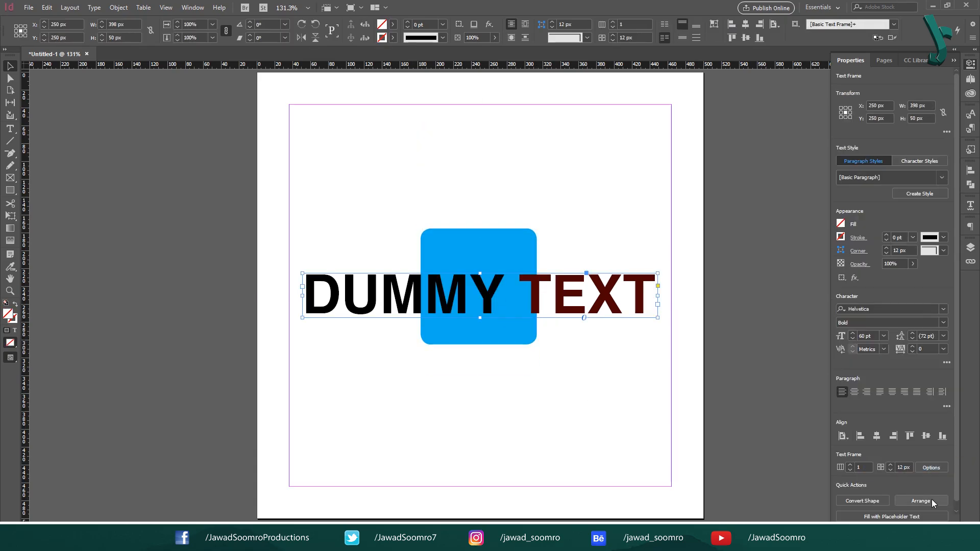
Try the stacking order options on the DUMMY TEXT frame, sending it backward and bringing it to the front again
left_click(932, 500)
left_click(926, 488)
left_click(925, 501)
left_click(928, 465)
left_click(928, 499)
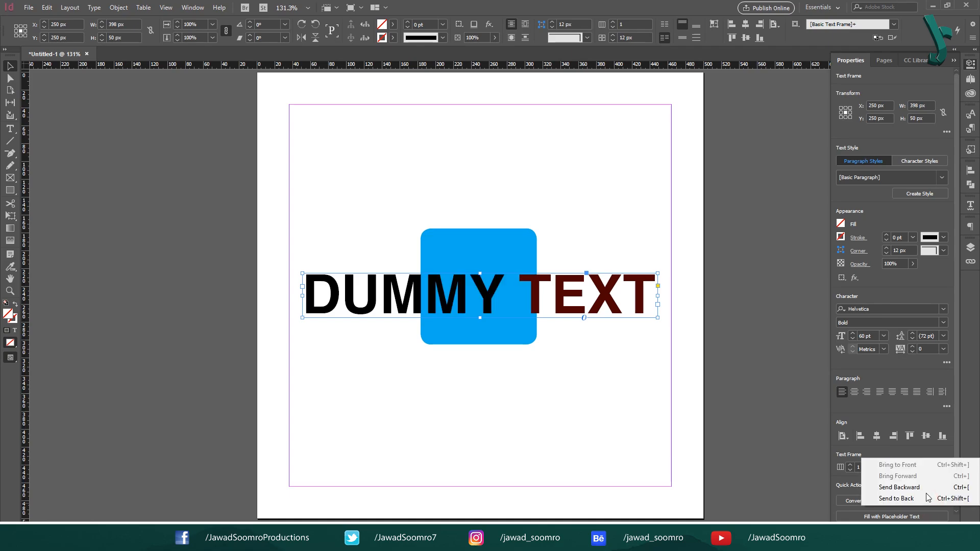
Move the DUMMY TEXT frame above the blue rounded square and deselect it
left_click(571, 251)
left_click_drag(571, 291, 570, 139)
left_click(572, 330)
Draw a text frame below the blue square, fill it with placeholder text, undo the fill and apply Fill with Placeholder Text again
left_click(10, 131)
left_click_drag(408, 384, 618, 434)
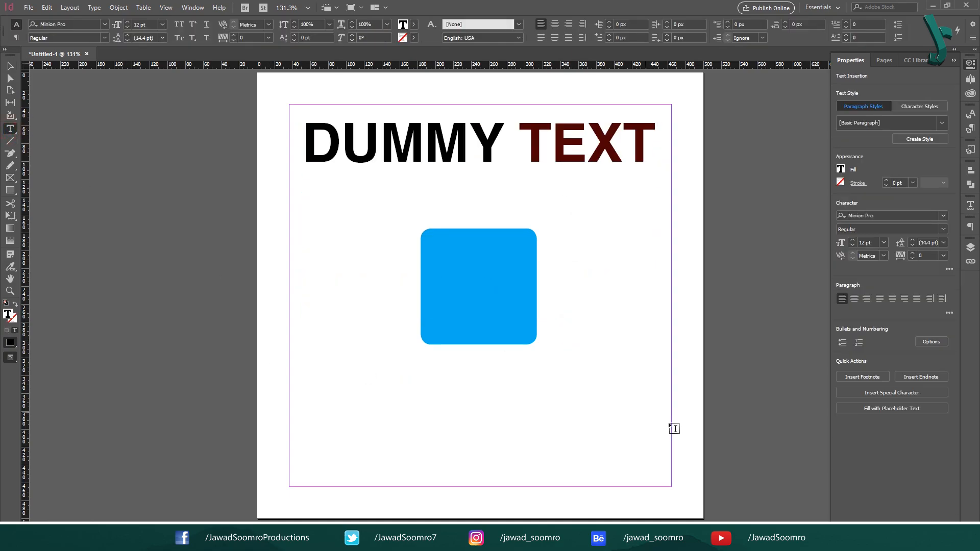
right_click(451, 394)
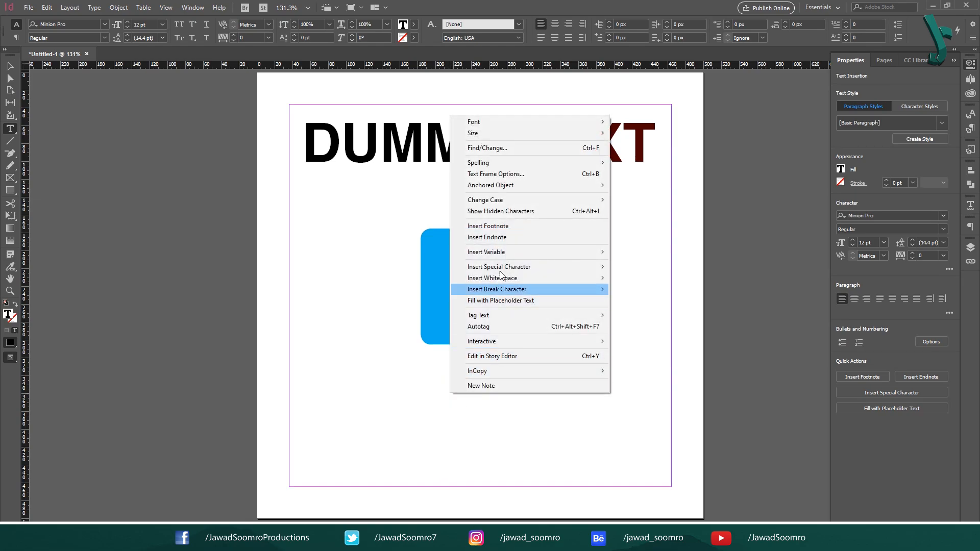
left_click(528, 304)
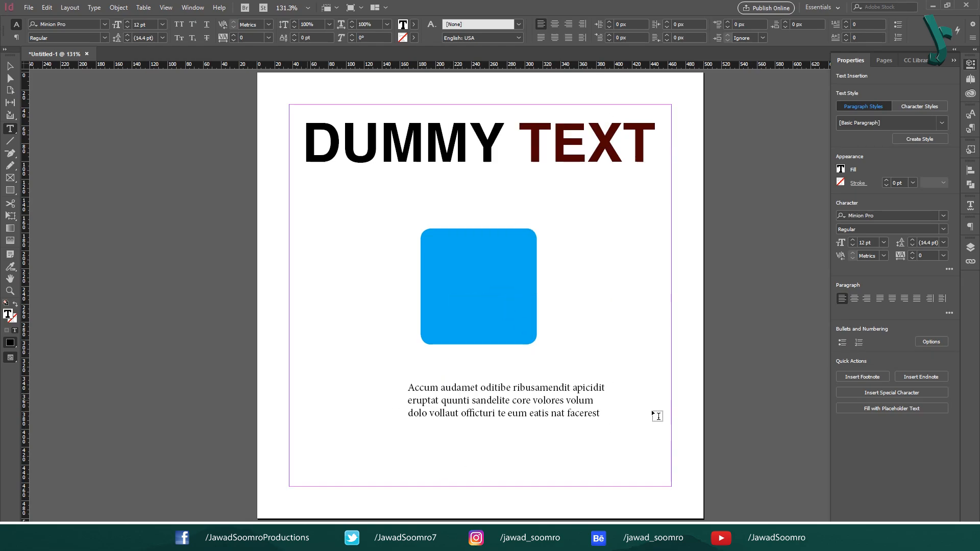
key("ctrl+z")
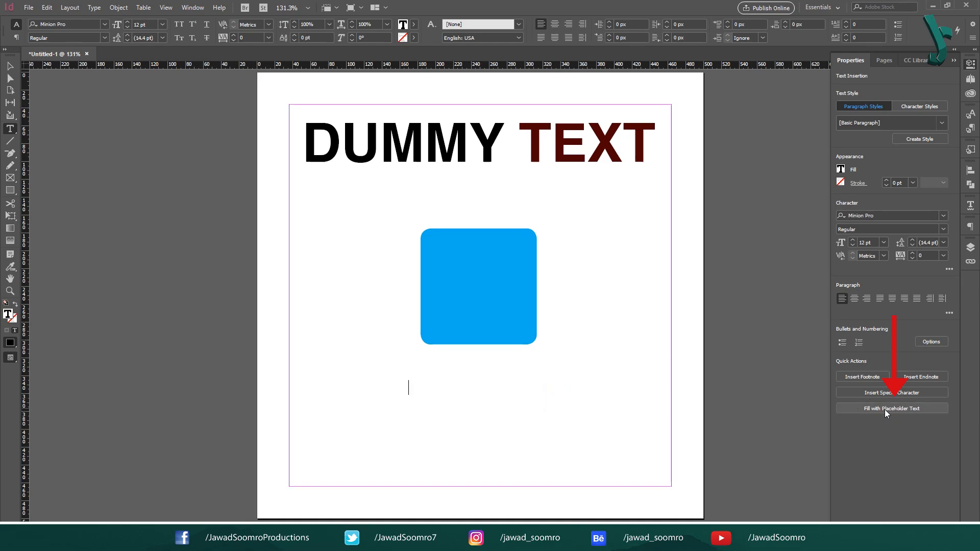
left_click(871, 409)
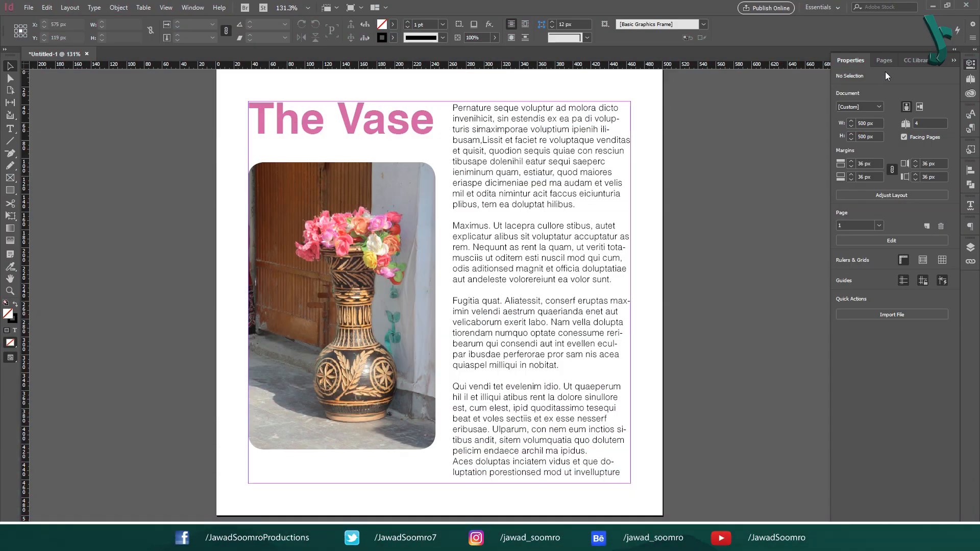
Examine how the text properties change between The Vase title frame, the body text frame and a cursor inside the body text
left_click(404, 117)
left_click(455, 129)
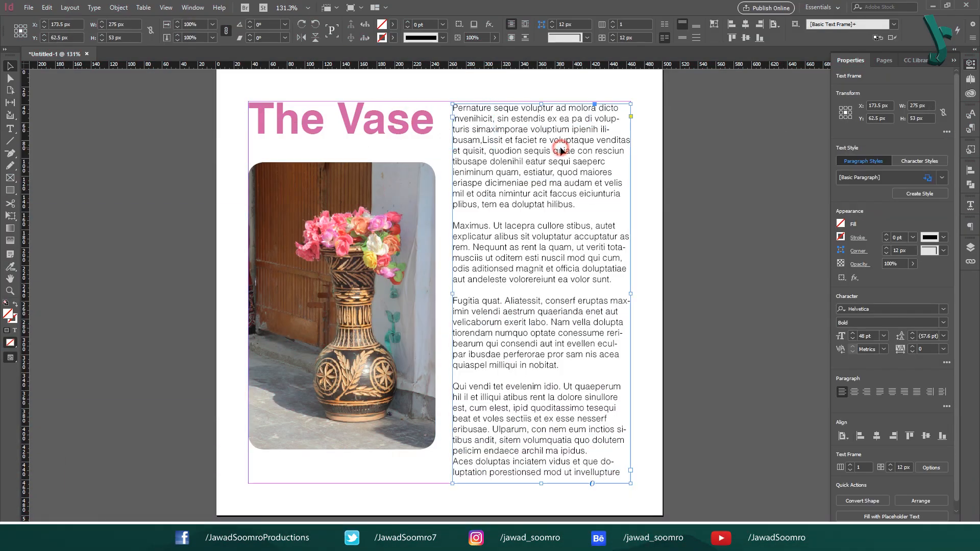
double_click(502, 316)
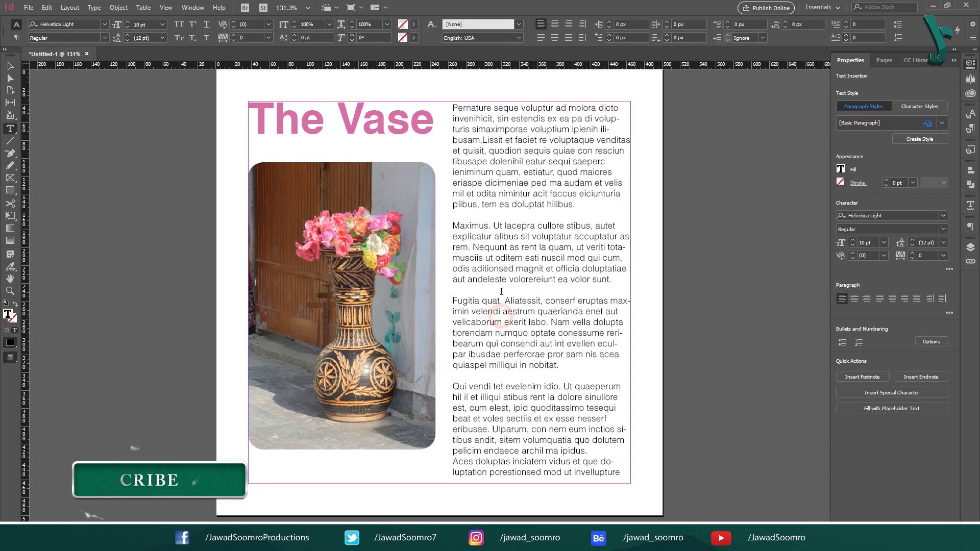
left_click_drag(481, 247, 547, 311)
left_click(545, 345)
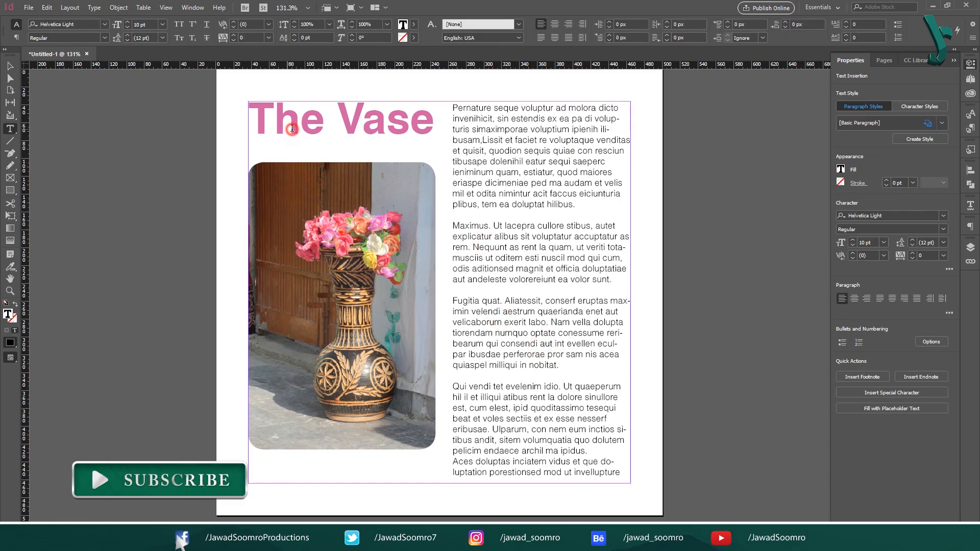
key("Escape")
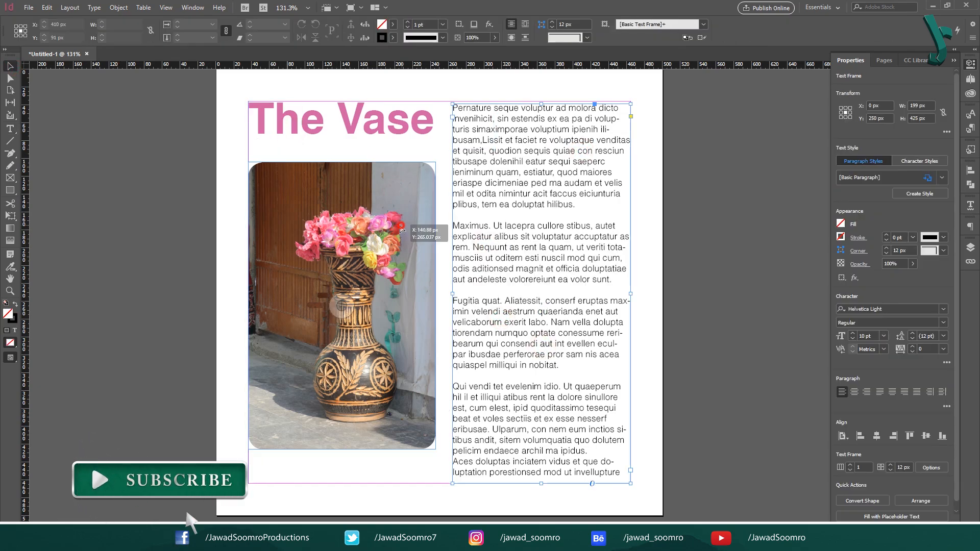
Nudge the vase photo slightly to the left and deselect it
left_click_drag(401, 228, 399, 229)
left_click(790, 135)
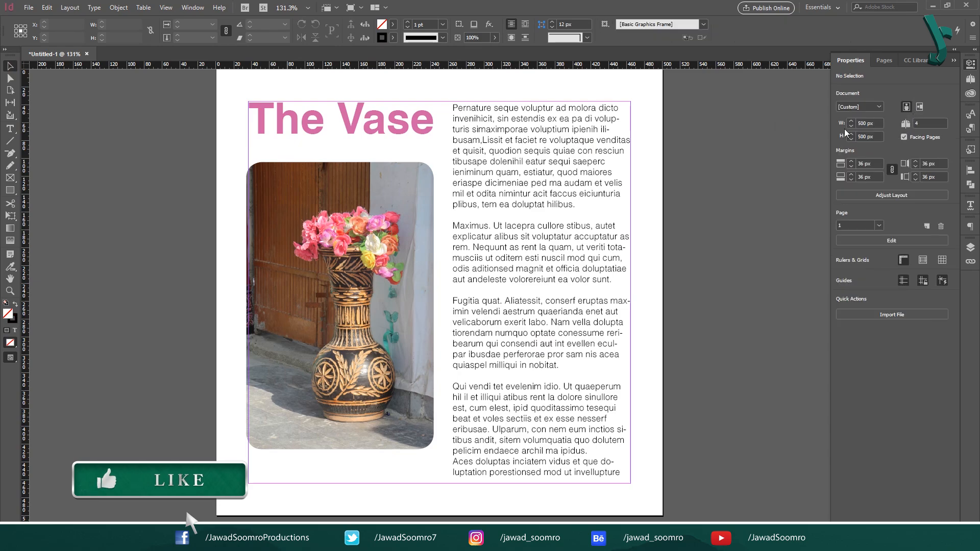
Put page 1 into page editing, deselect the page, and try the Import File quick action
left_click(893, 240)
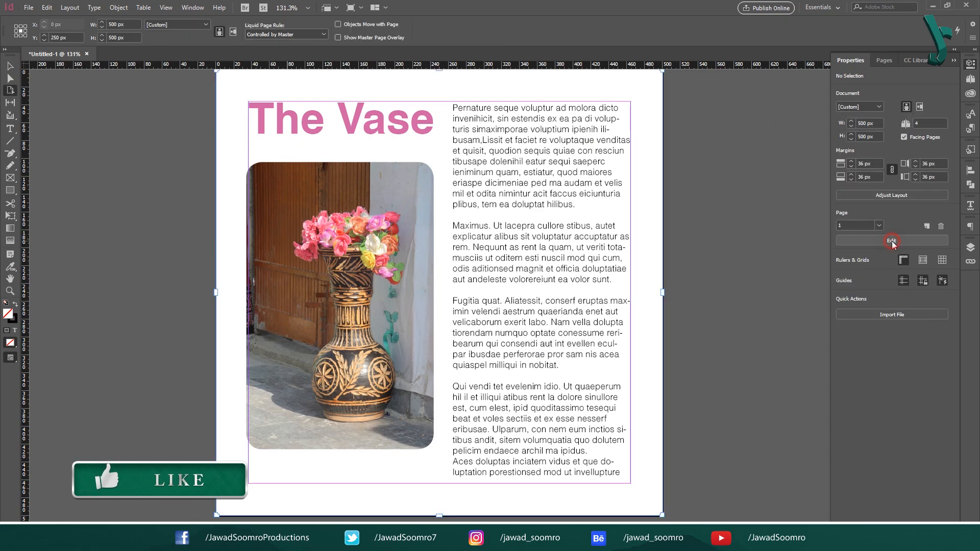
left_click(715, 210)
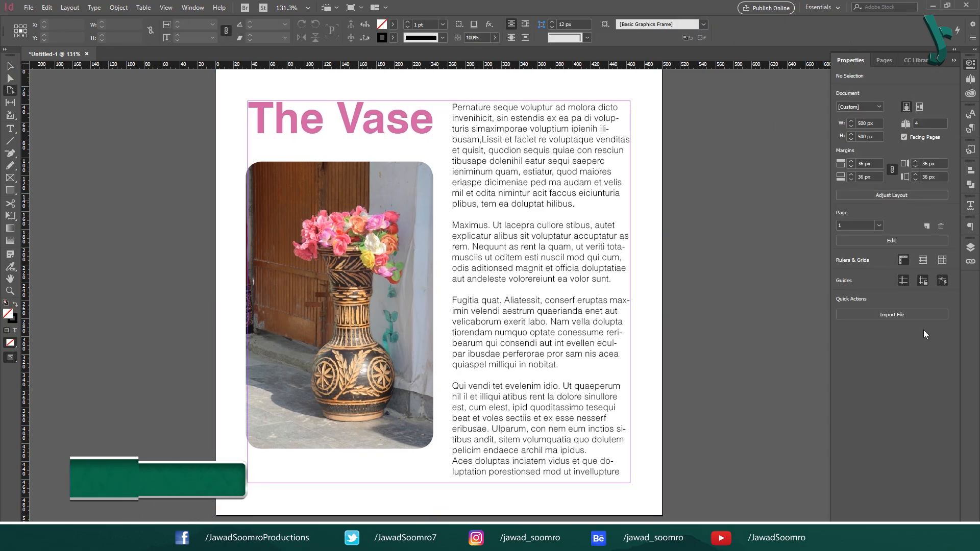
left_click(890, 315)
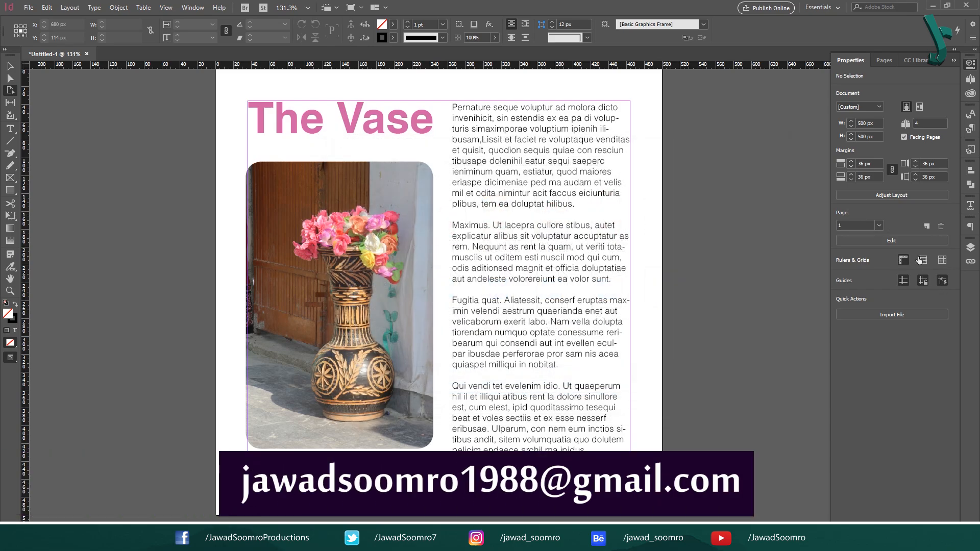
Show the baseline grid and the document grid, and hide the baseline grid again
left_click(921, 261)
left_click(942, 260)
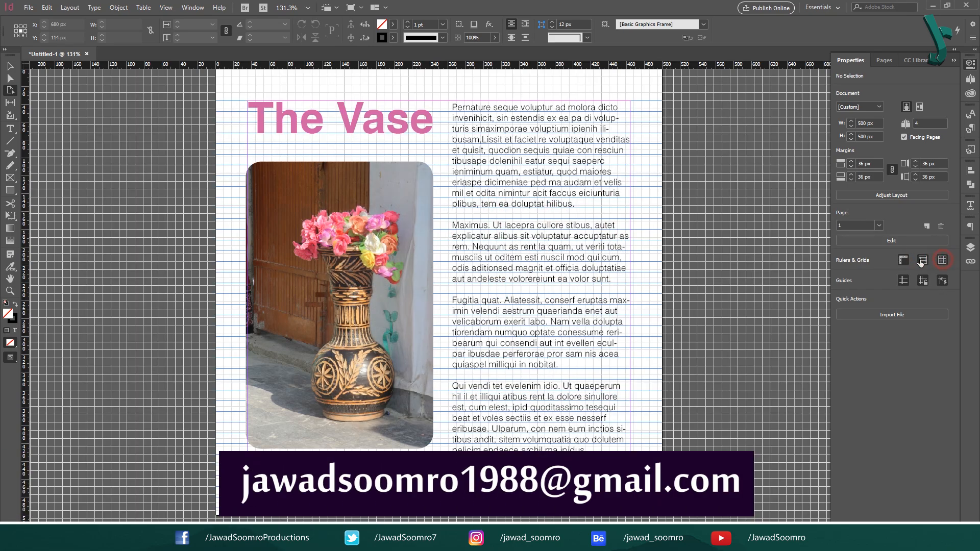
left_click(923, 261)
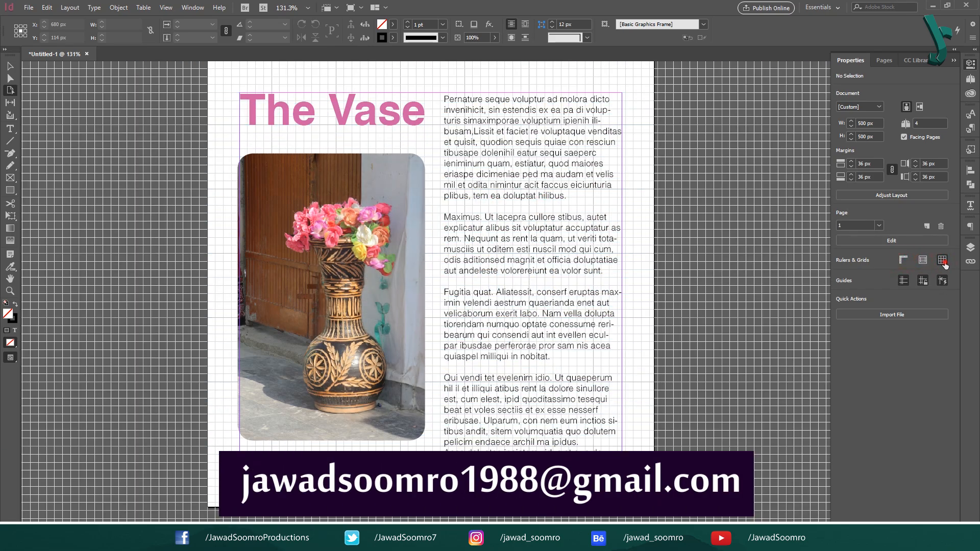